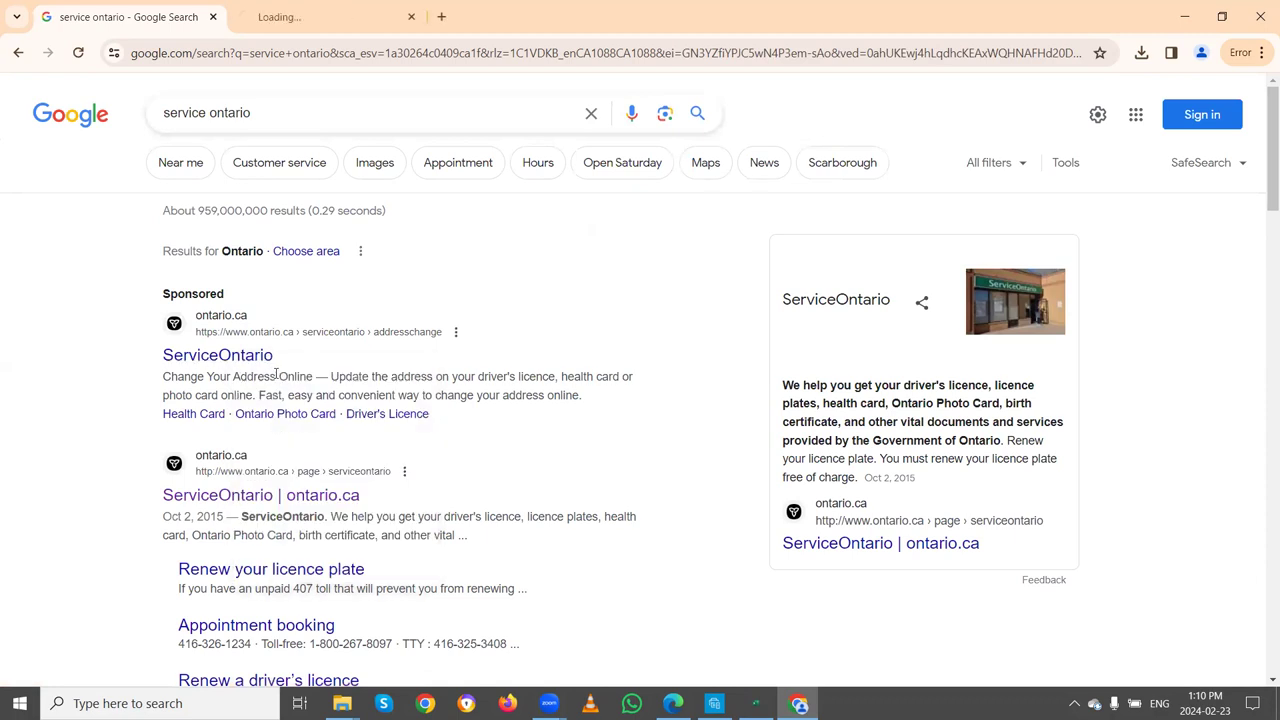
Switch to the second tab showing ServiceOntario's 'Change my address' page.
{"action": "left_click", "coordinate": [288, 17]}
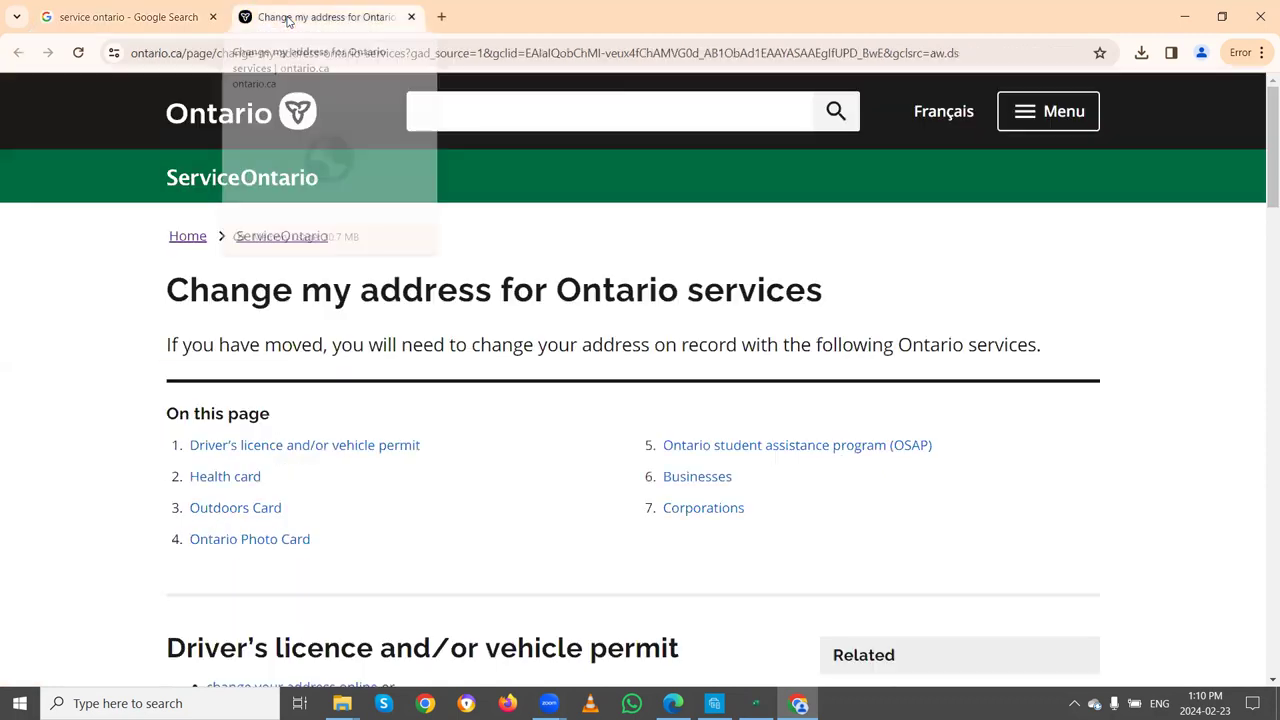
Search ontario.ca for 'locations' and open 'ServiceOntario locations, hours and contact'.
{"action": "left_click", "coordinate": [185, 236]}
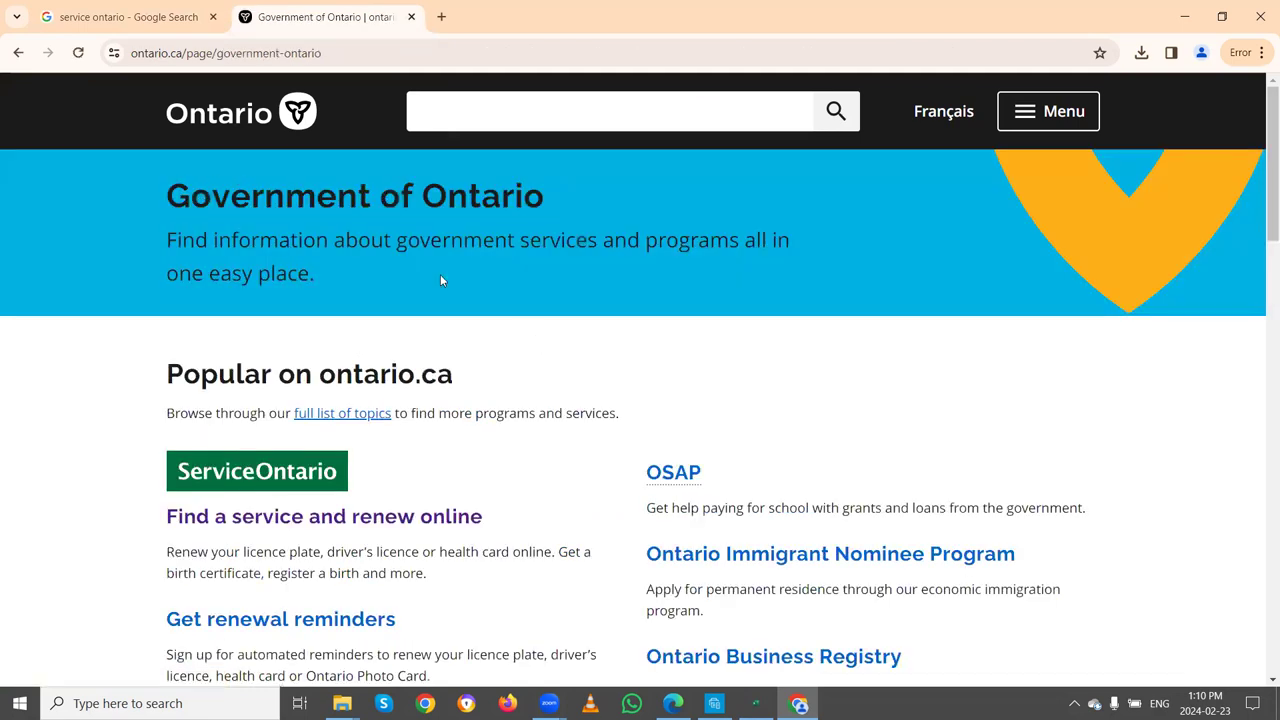
{"action": "left_click", "coordinate": [466, 119]}
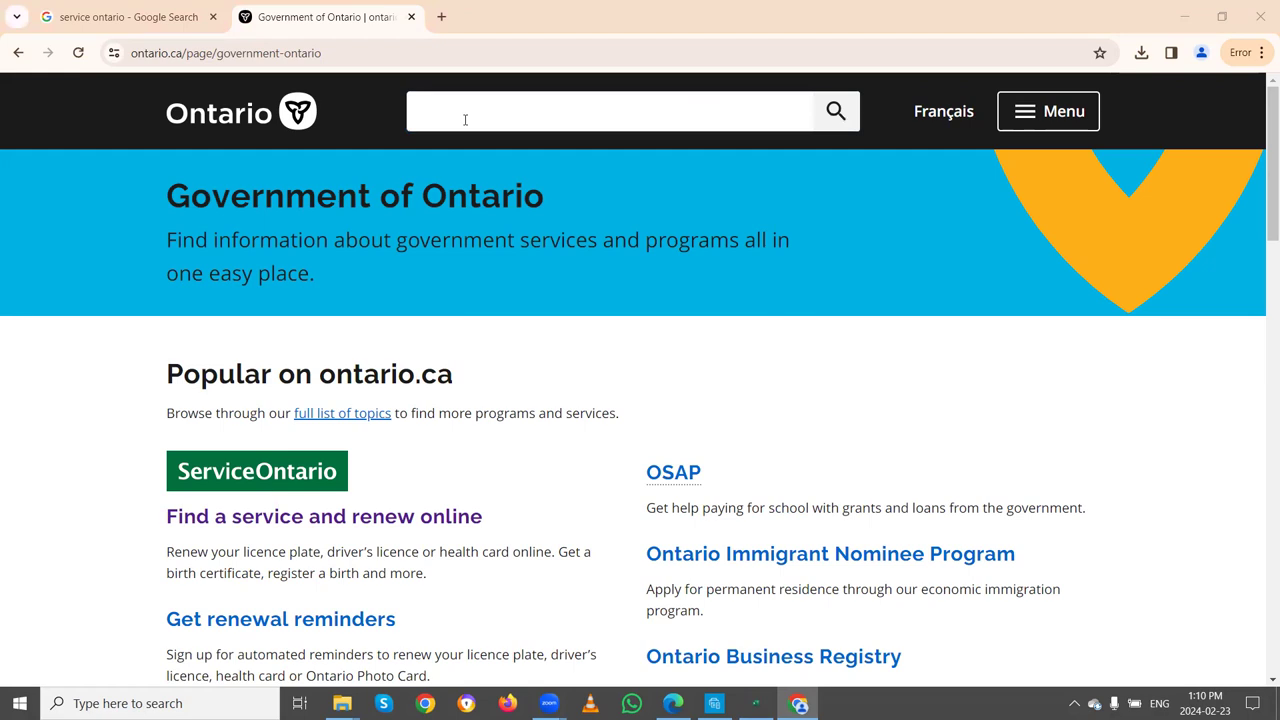
{"action": "left_click", "coordinate": [465, 120]}
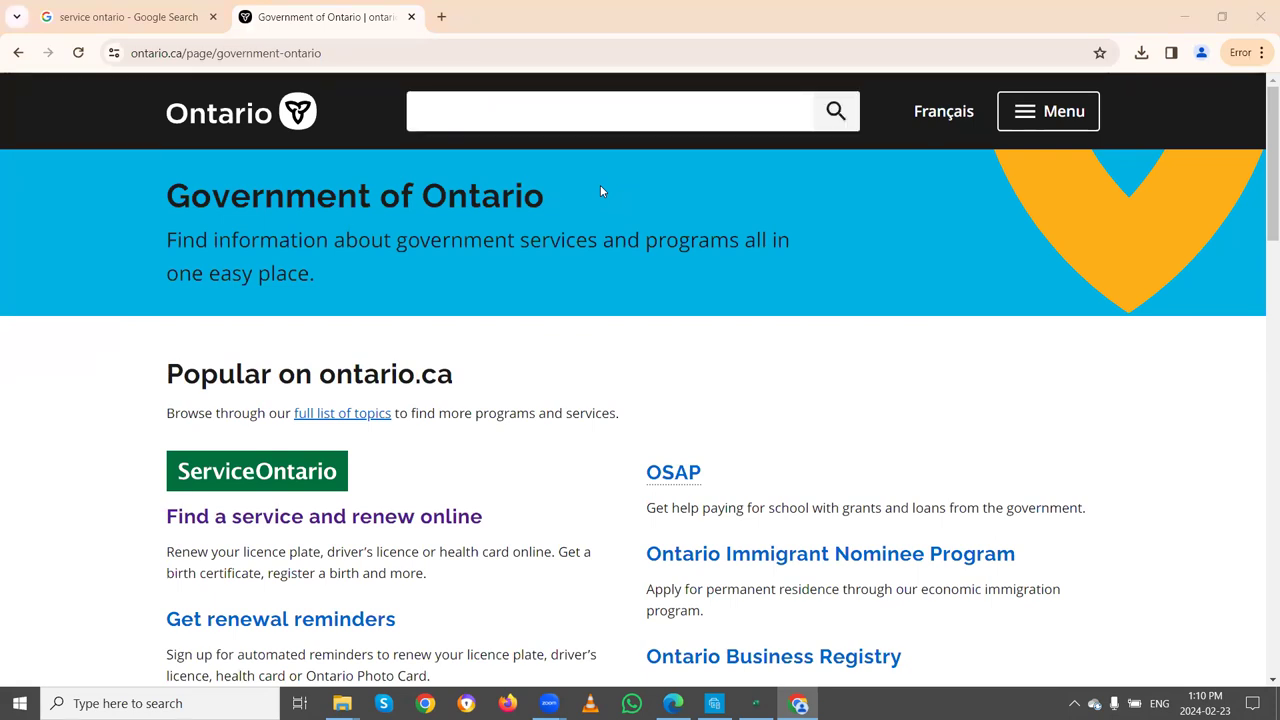
{"action": "left_click", "coordinate": [478, 115]}
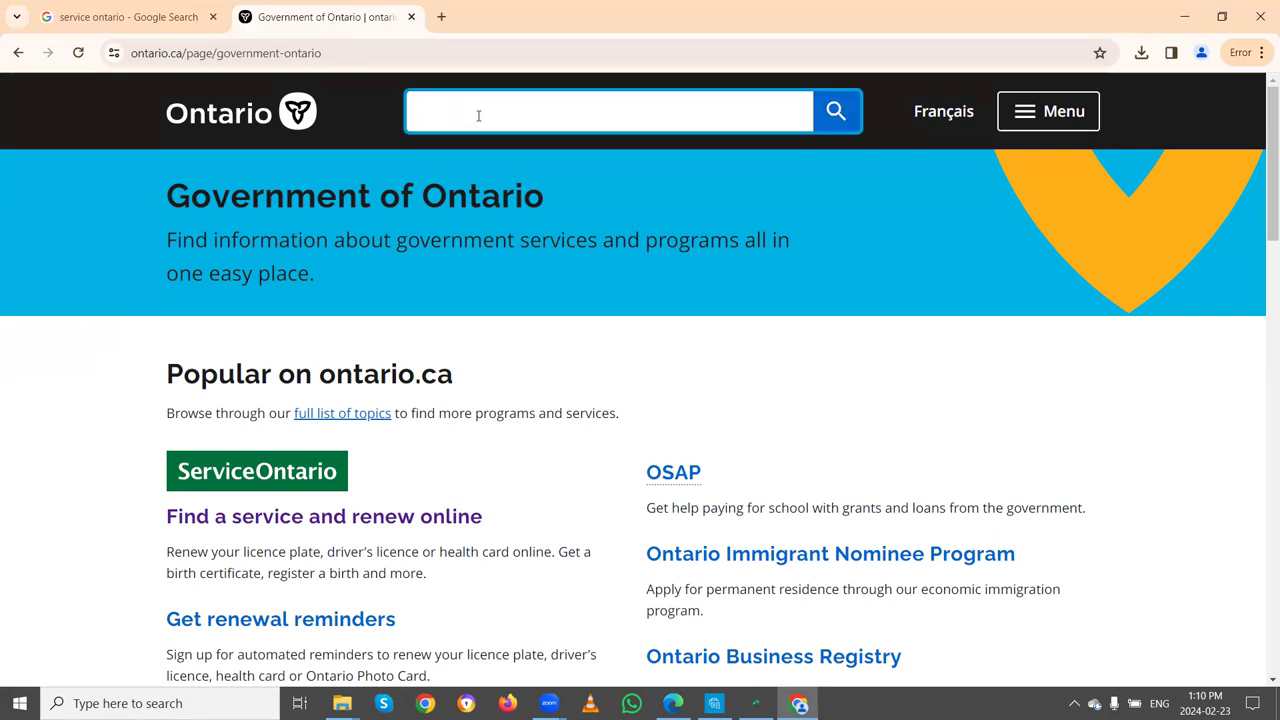
{"action": "type", "text": "locatio"}
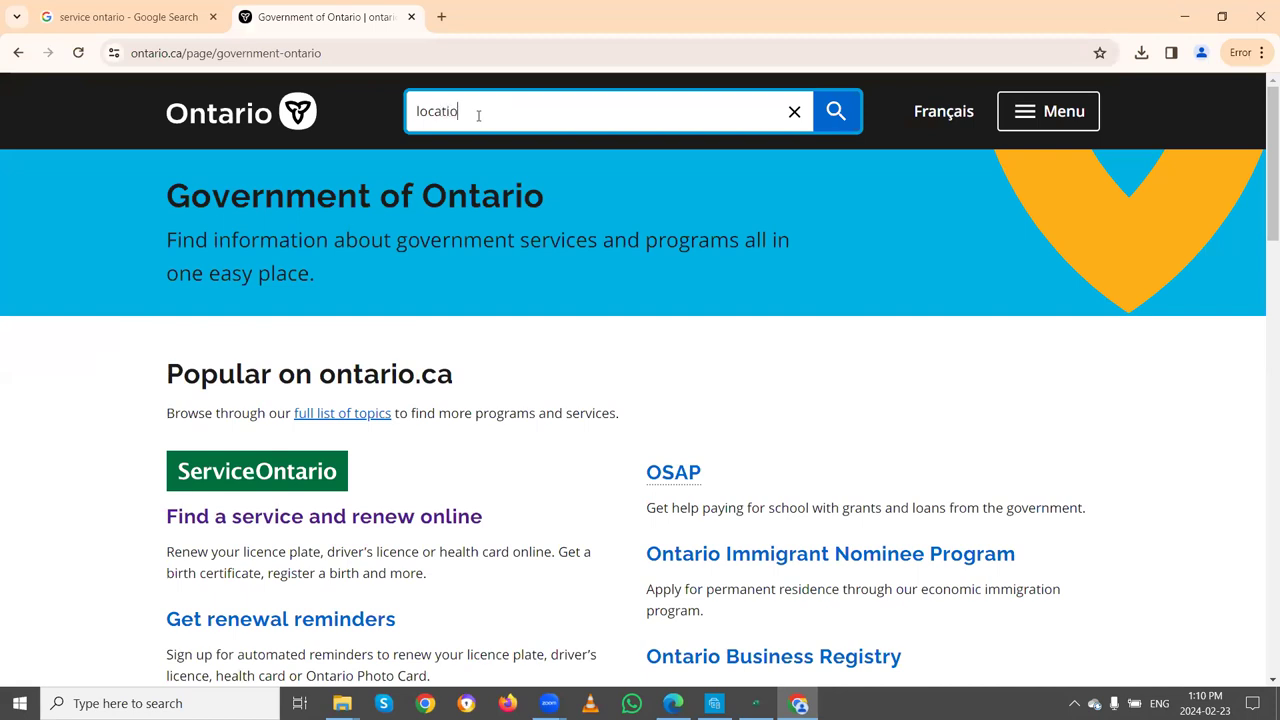
{"action": "type", "text": "ns"}
{"action": "key", "text": "Return"}
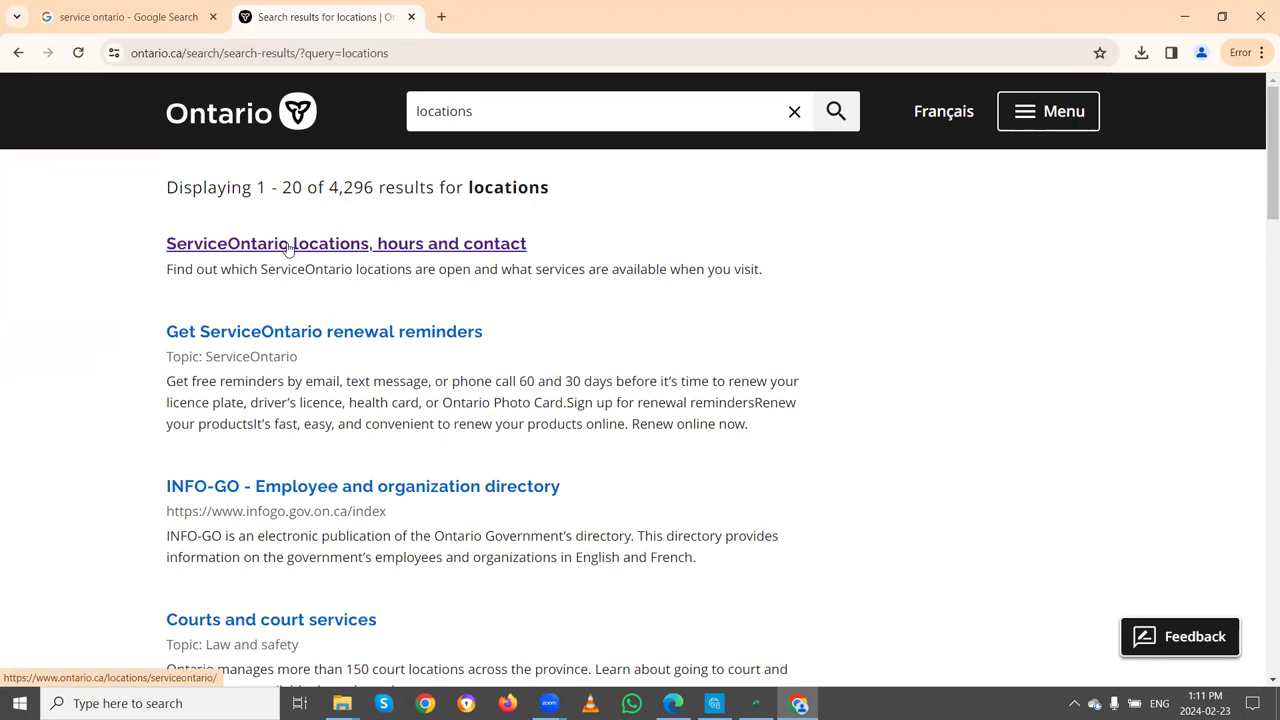
{"action": "left_click", "coordinate": [288, 247]}
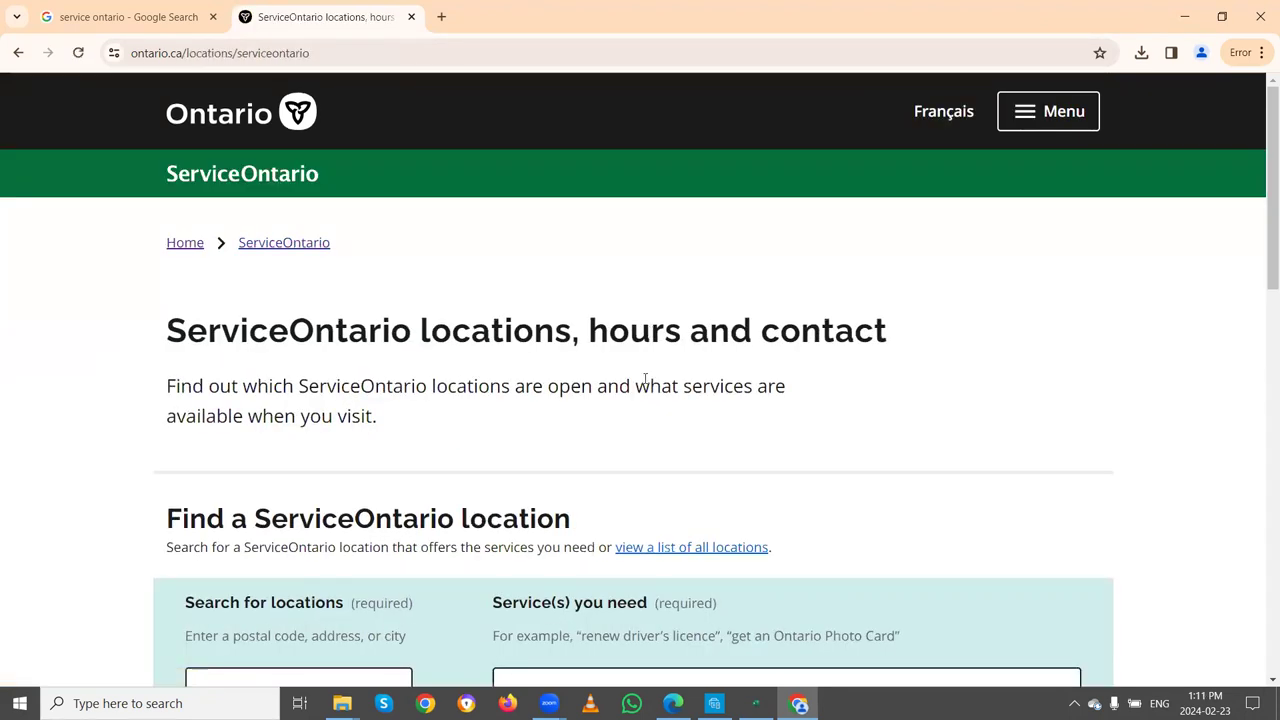
Enter 'eglinton ave' and choose Eglinton Ave E, Scarborough, ON as the search location.
{"action": "scroll", "coordinate": [645, 378], "scroll_direction": "down", "scroll_amount": 2}
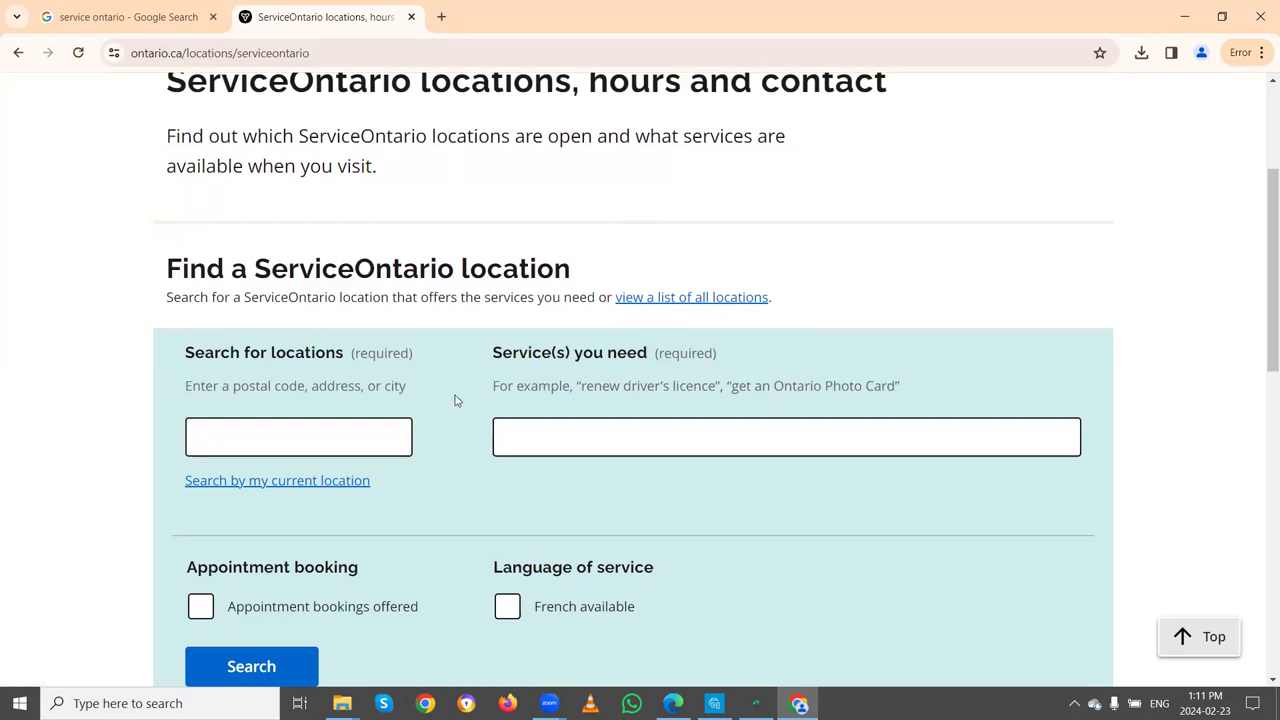
{"action": "left_click", "coordinate": [296, 427]}
{"action": "type", "text": "eglinton"}
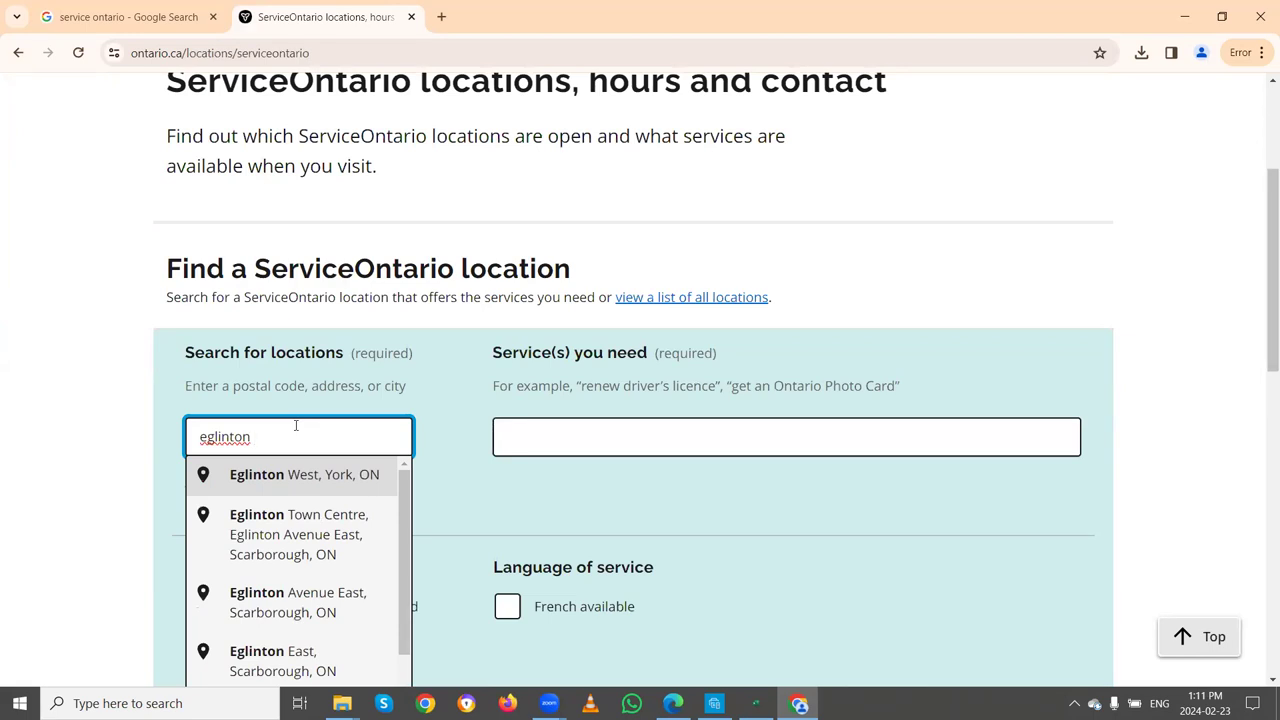
{"action": "key", "text": "BackSpace"}
{"action": "type", "text": "ave"}
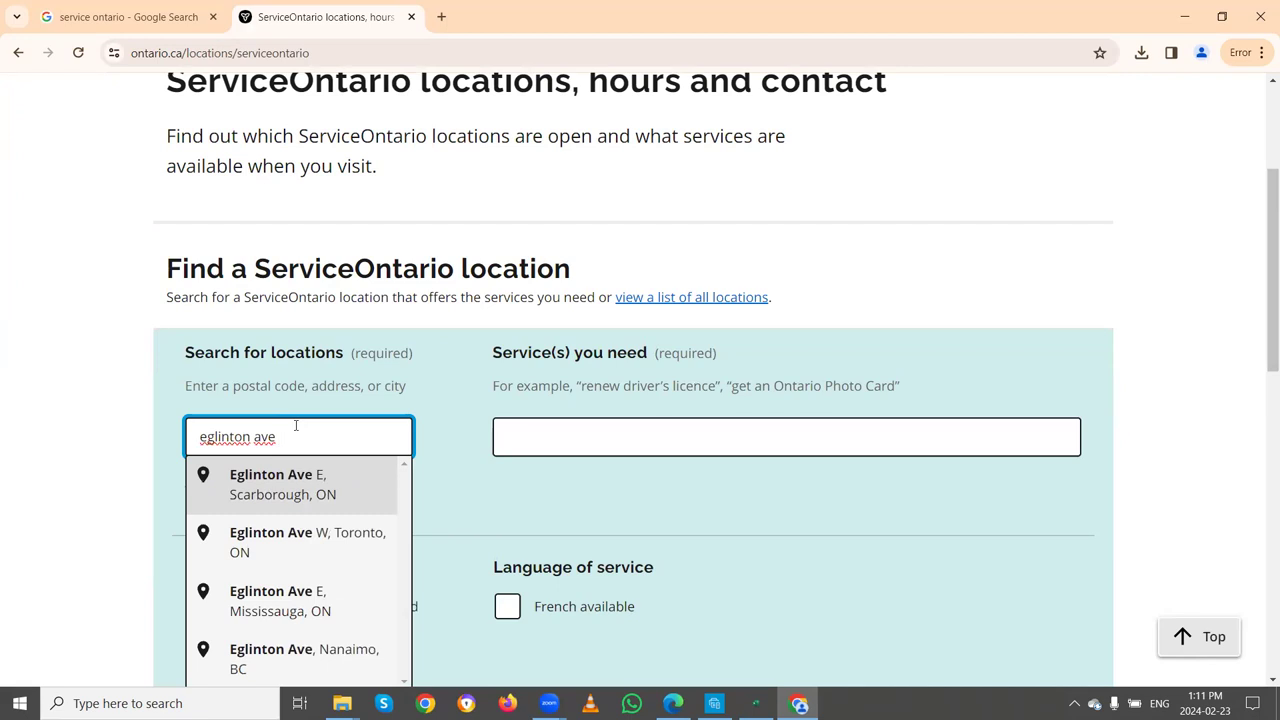
{"action": "key", "text": "Escape"}
{"action": "key", "text": "Down"}
Choose 'Get an Ontario photo card' as the service and run the location search.
{"action": "left_click", "coordinate": [604, 438]}
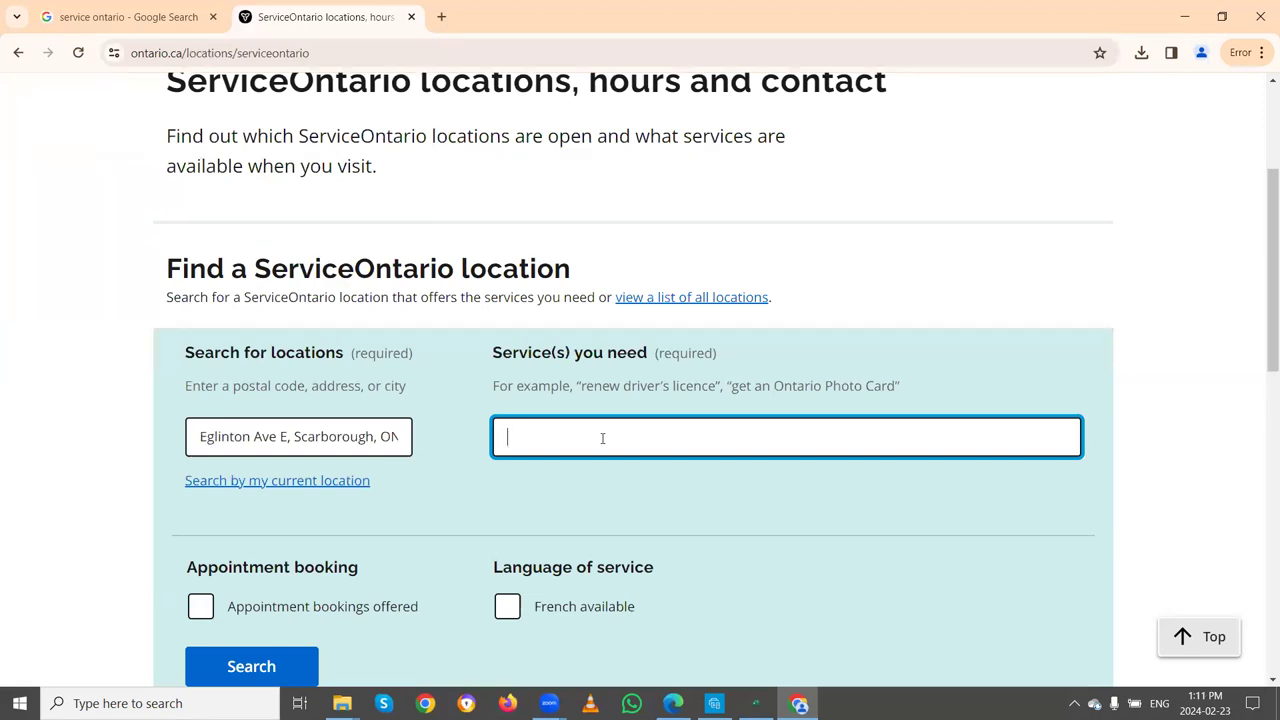
{"action": "type", "text": "photo"}
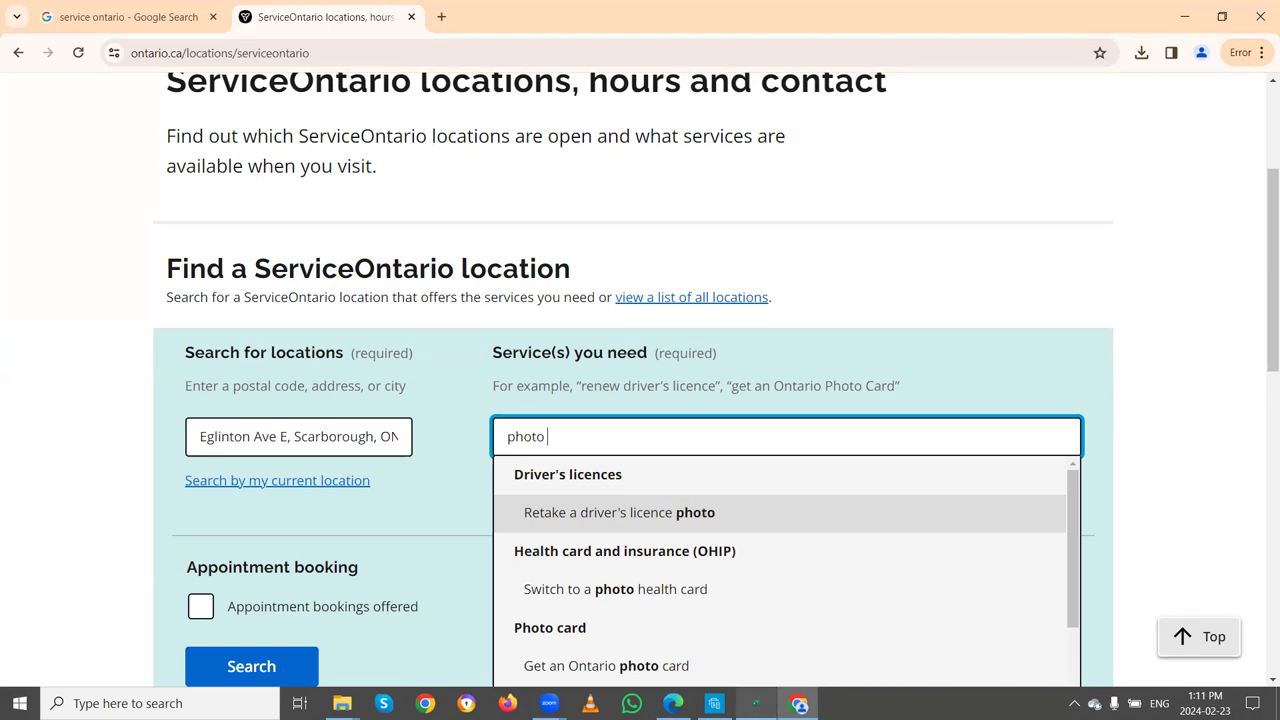
{"action": "left_click", "coordinate": [660, 670]}
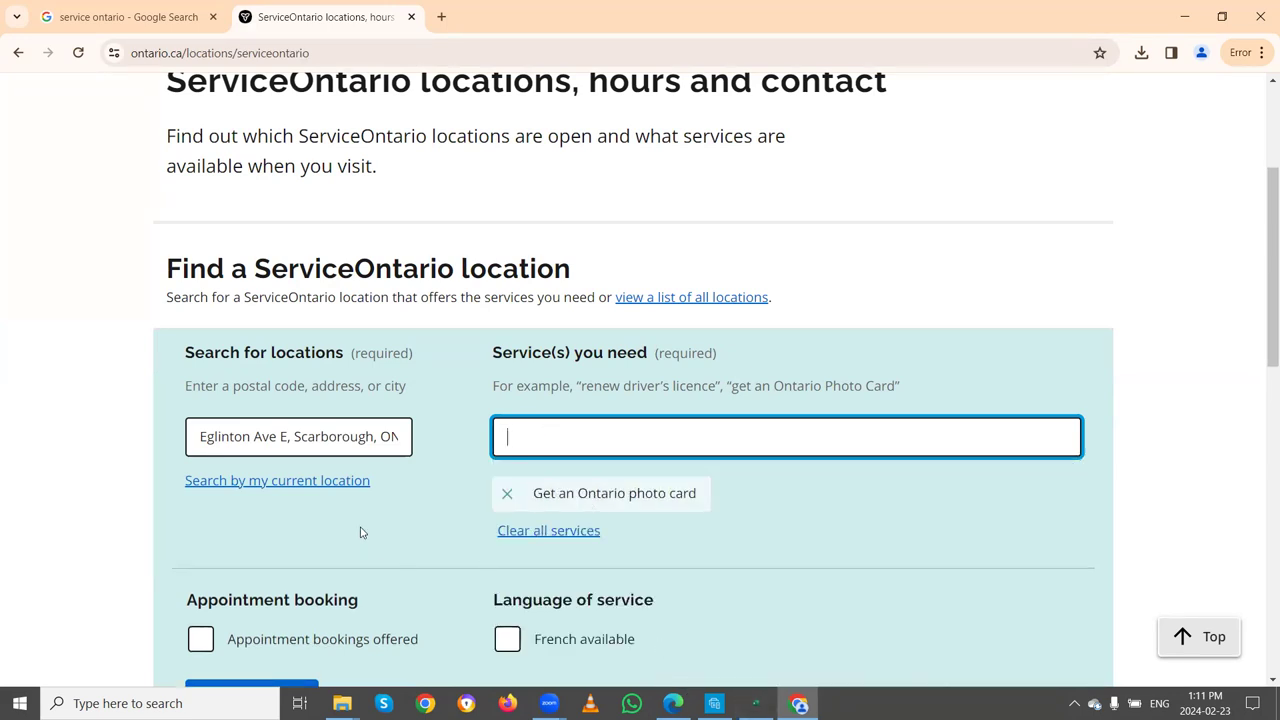
{"action": "scroll", "coordinate": [360, 528], "scroll_direction": "down", "scroll_amount": 2}
{"action": "left_click", "coordinate": [268, 538]}
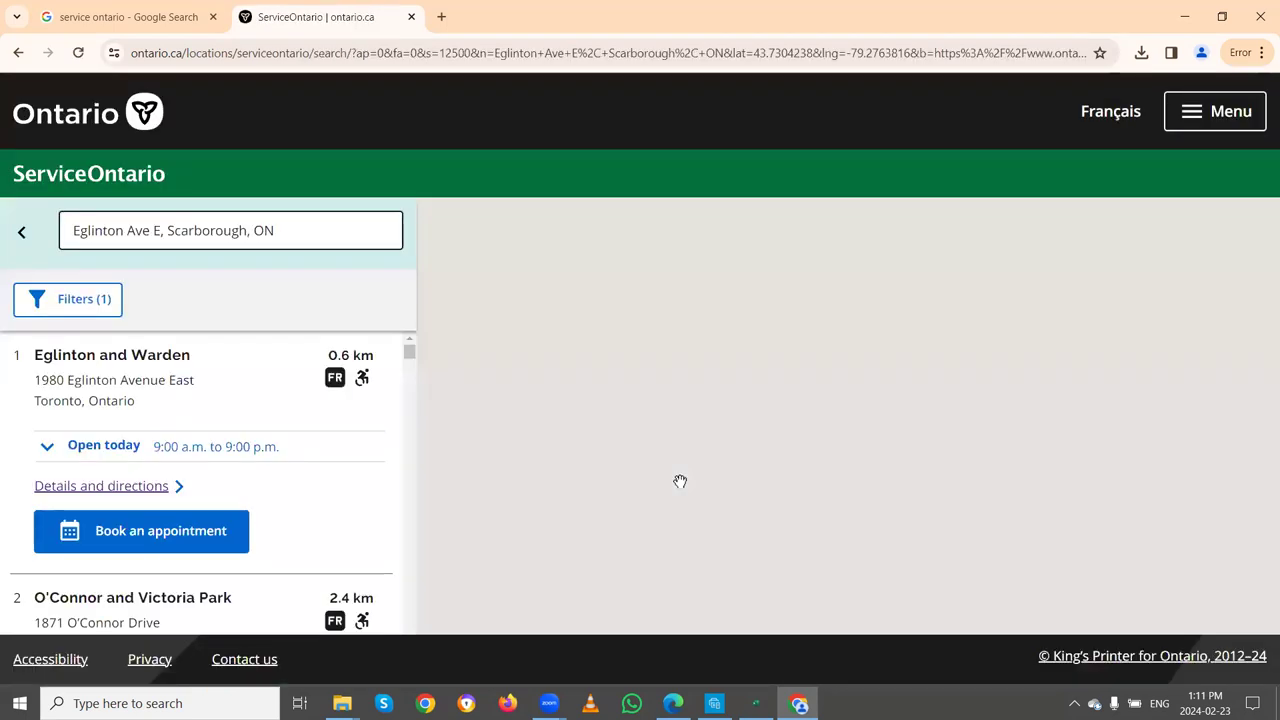
{"action": "left_click", "coordinate": [22, 234]}
Re-run the search for Eglinton Avenue East, Scarborough with the 'Get an Ontario photo card' service.
{"action": "scroll", "coordinate": [623, 383], "scroll_direction": "down", "scroll_amount": 3}
{"action": "left_click", "coordinate": [267, 364]}
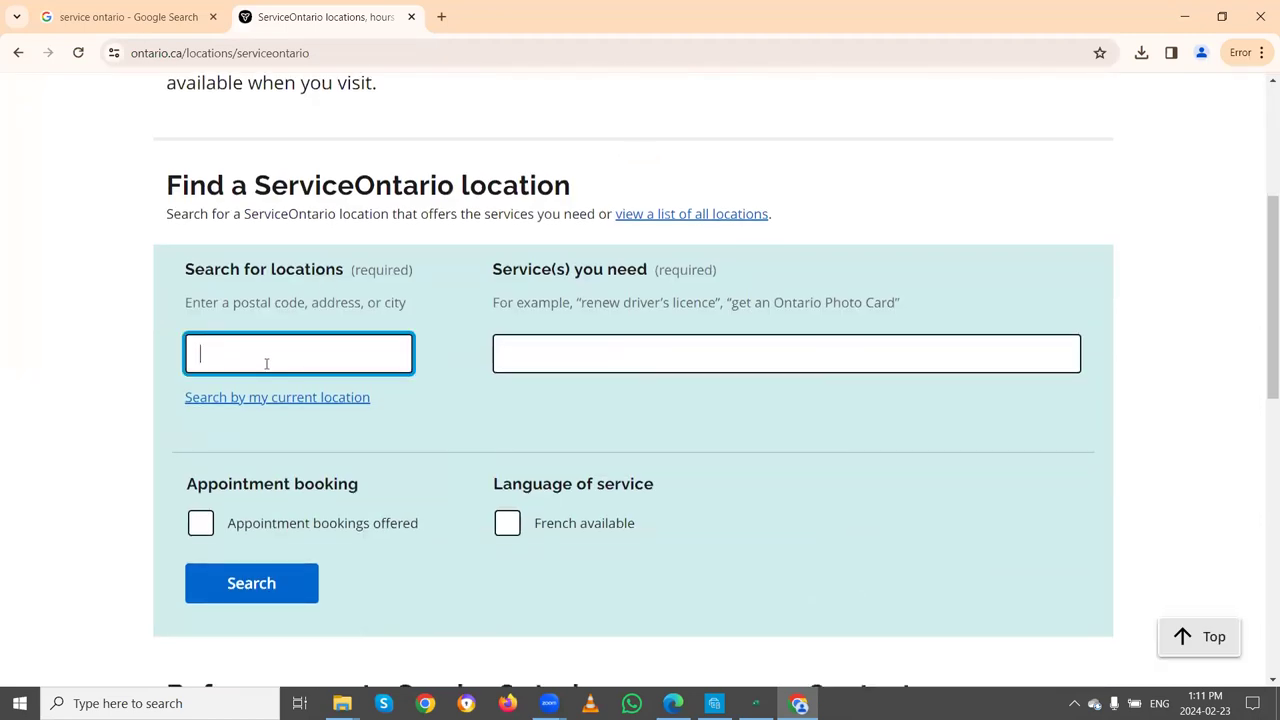
{"action": "type", "text": "eglinton"}
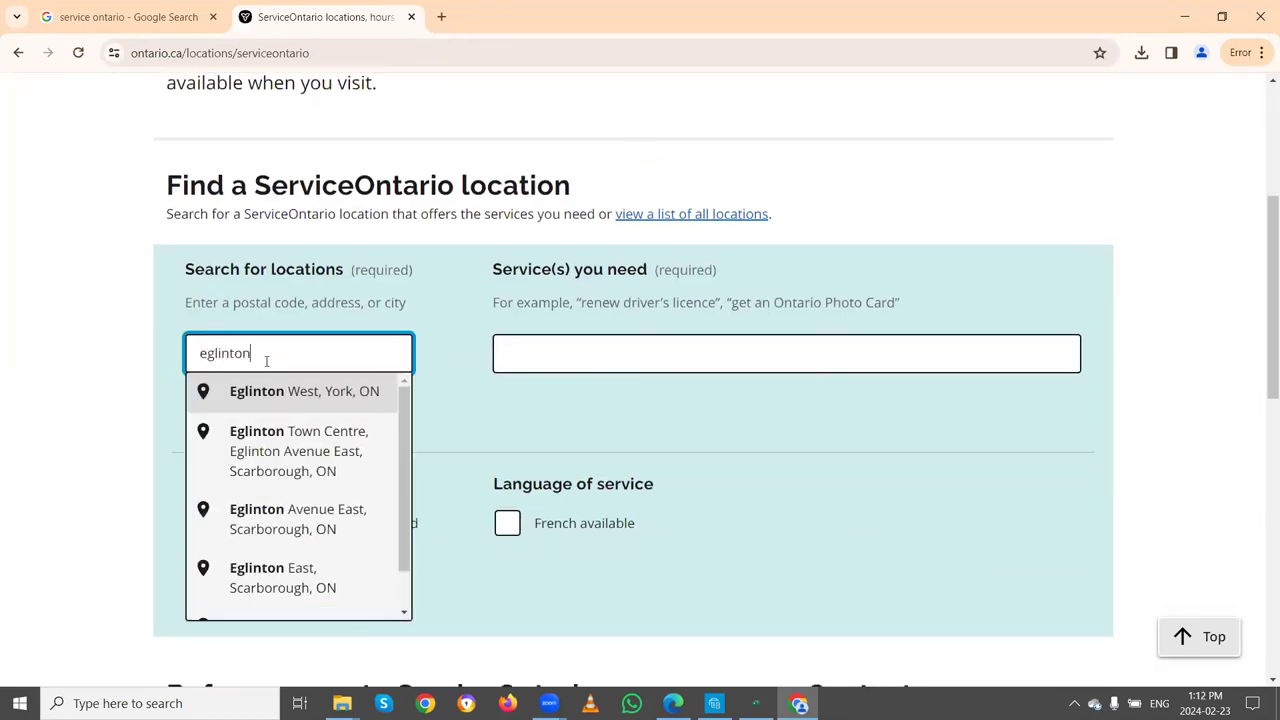
{"action": "type", "text": " ave"}
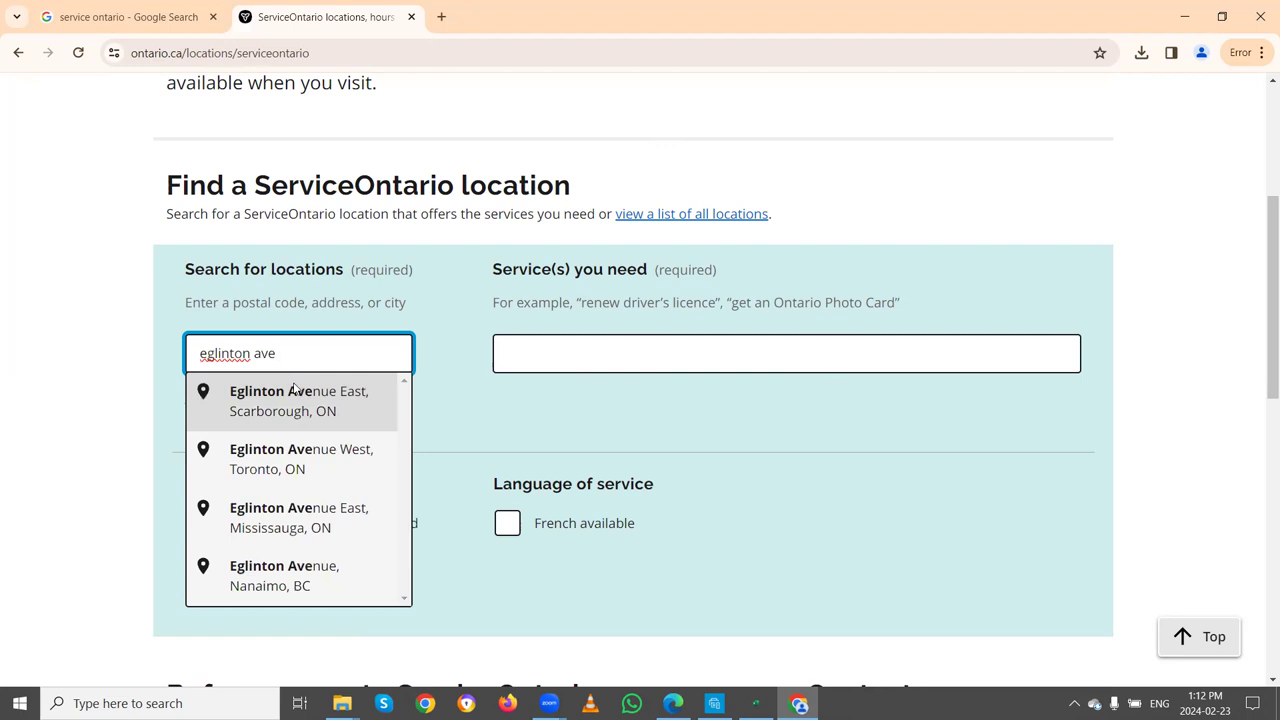
{"action": "key", "text": "Return"}
{"action": "left_click", "coordinate": [590, 351]}
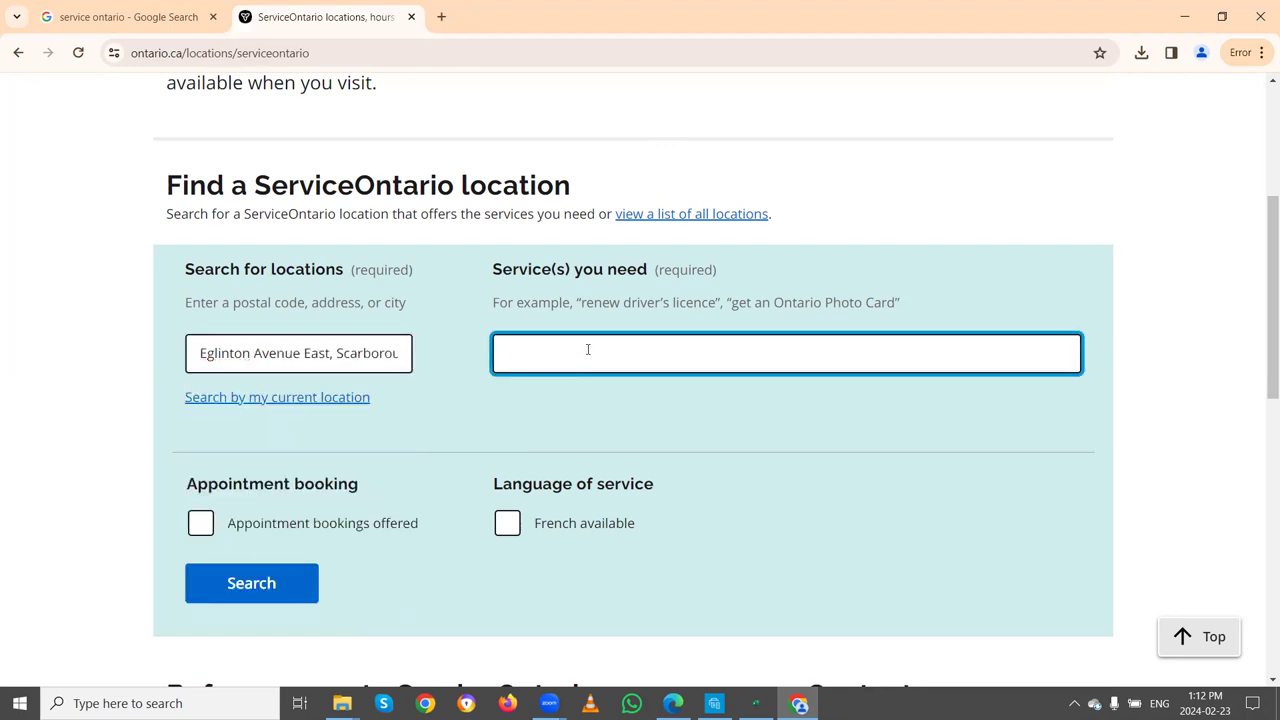
{"action": "type", "text": "photo"}
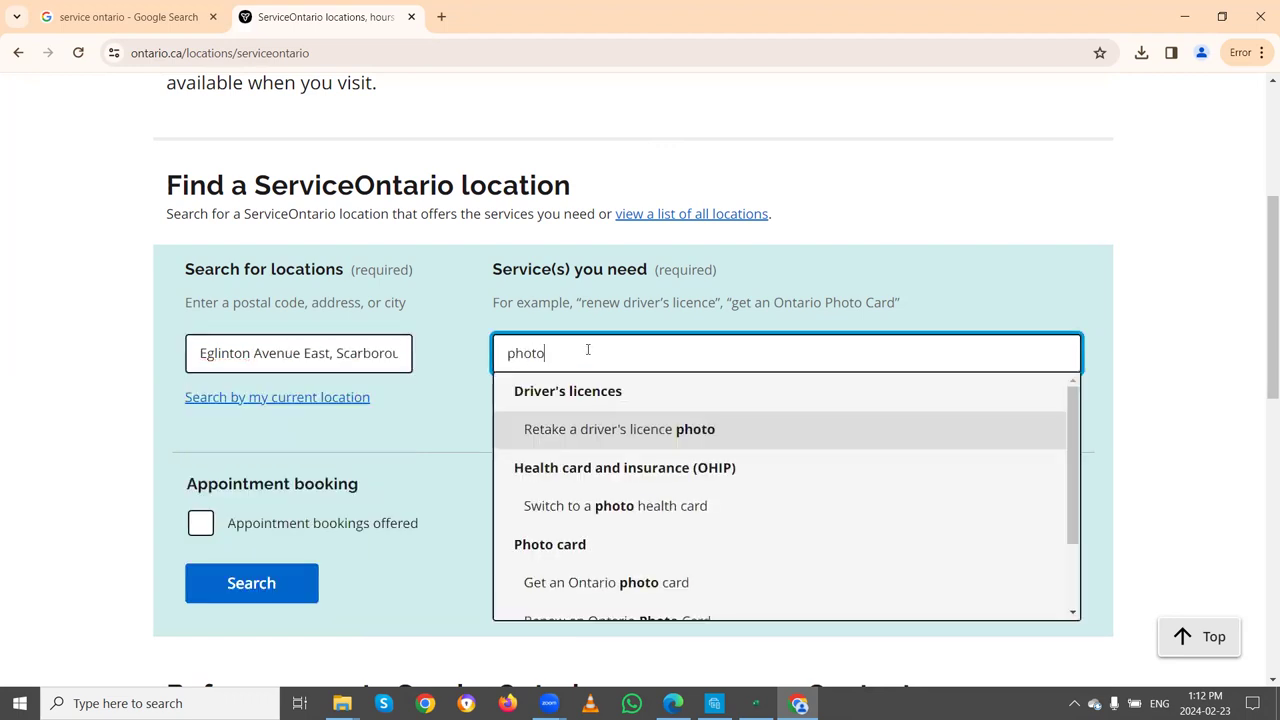
{"action": "left_click", "coordinate": [660, 588]}
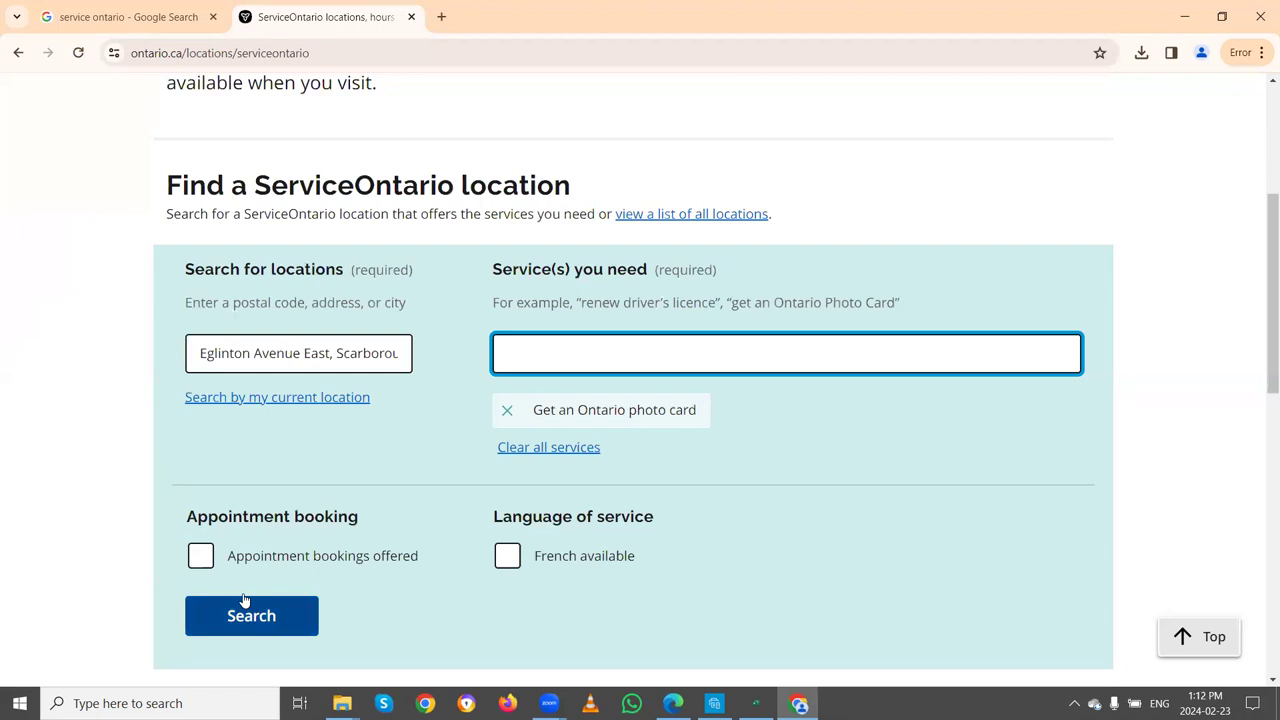
{"action": "left_click", "coordinate": [273, 623]}
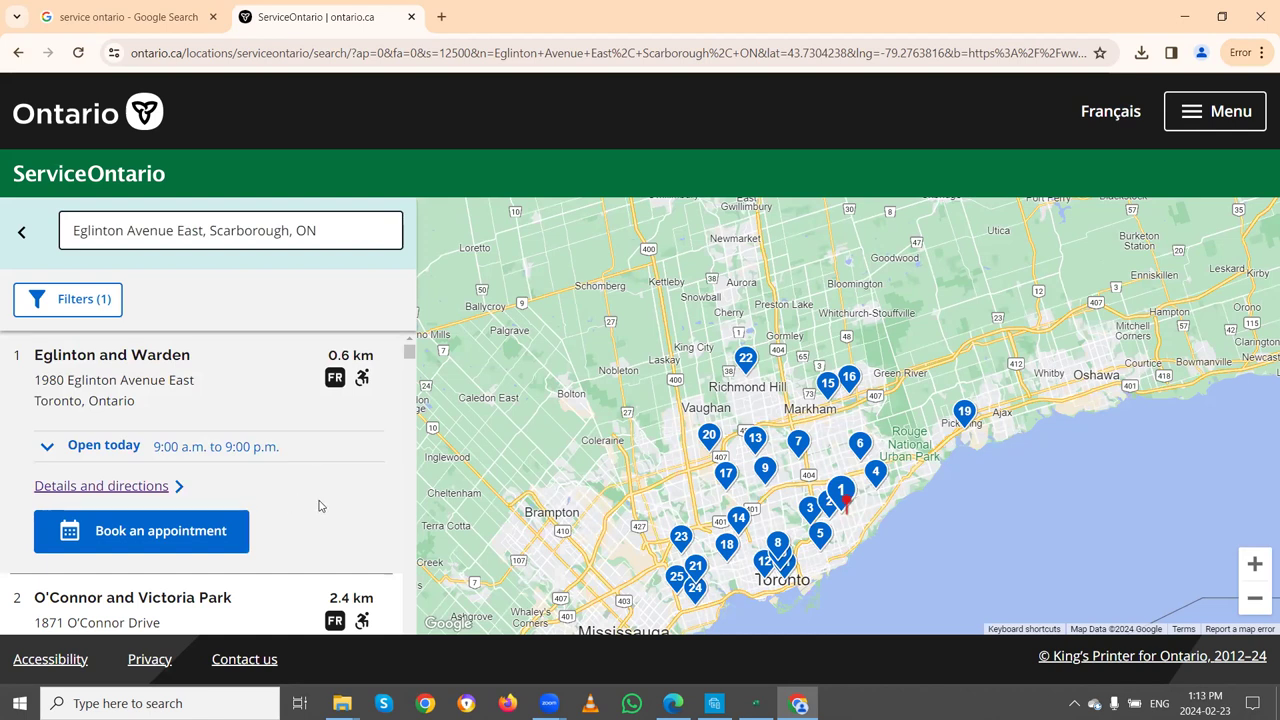
{"action": "scroll", "coordinate": [318, 506], "scroll_direction": "down", "scroll_amount": 1}
{"action": "scroll", "coordinate": [320, 506], "scroll_direction": "up", "scroll_amount": 1}
{"action": "scroll", "coordinate": [308, 501], "scroll_direction": "down", "scroll_amount": 1}
{"action": "scroll", "coordinate": [310, 500], "scroll_direction": "up", "scroll_amount": 1}
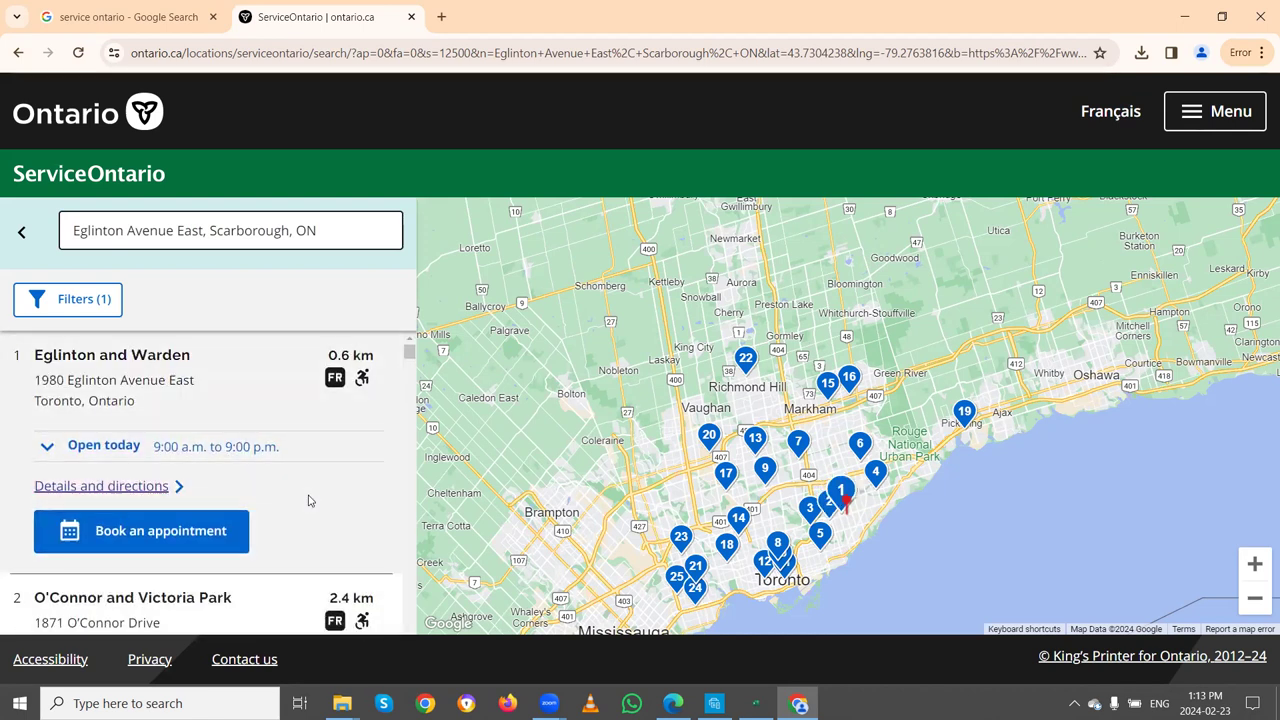
{"action": "scroll", "coordinate": [308, 501], "scroll_direction": "down", "scroll_amount": 3}
{"action": "scroll", "coordinate": [308, 501], "scroll_direction": "down", "scroll_amount": 3}
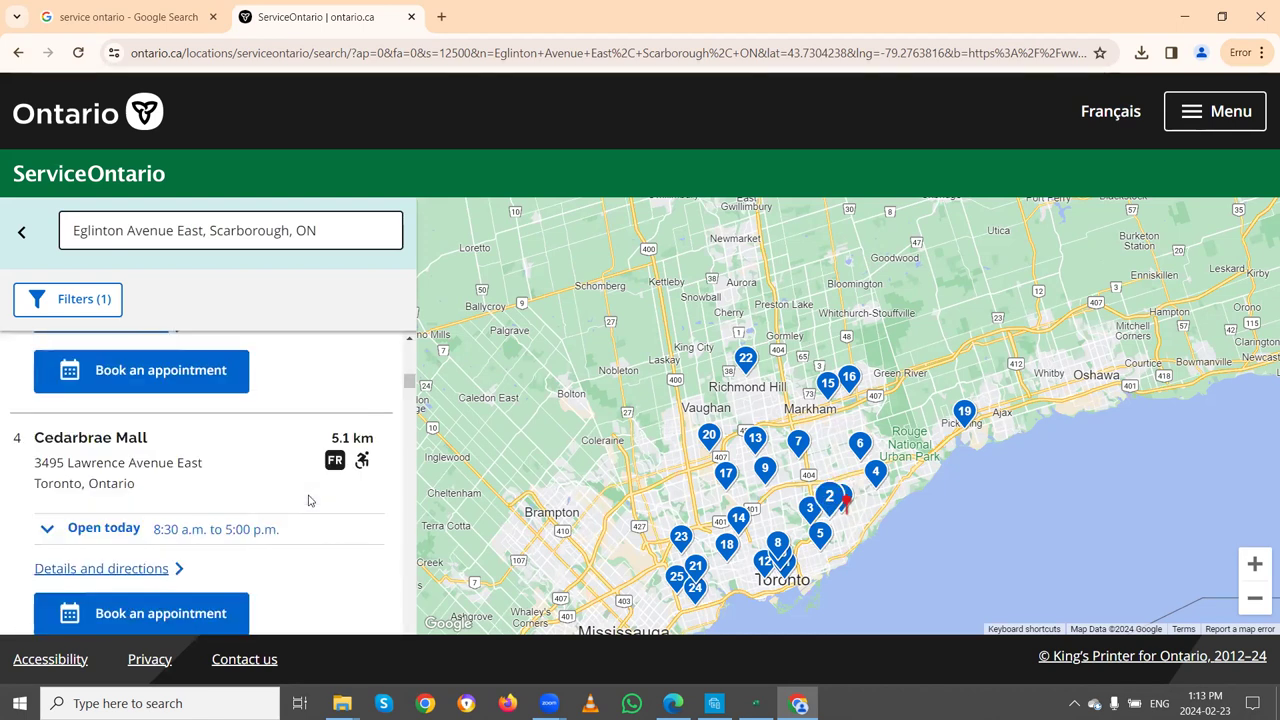
{"action": "scroll", "coordinate": [308, 501], "scroll_direction": "down", "scroll_amount": 3}
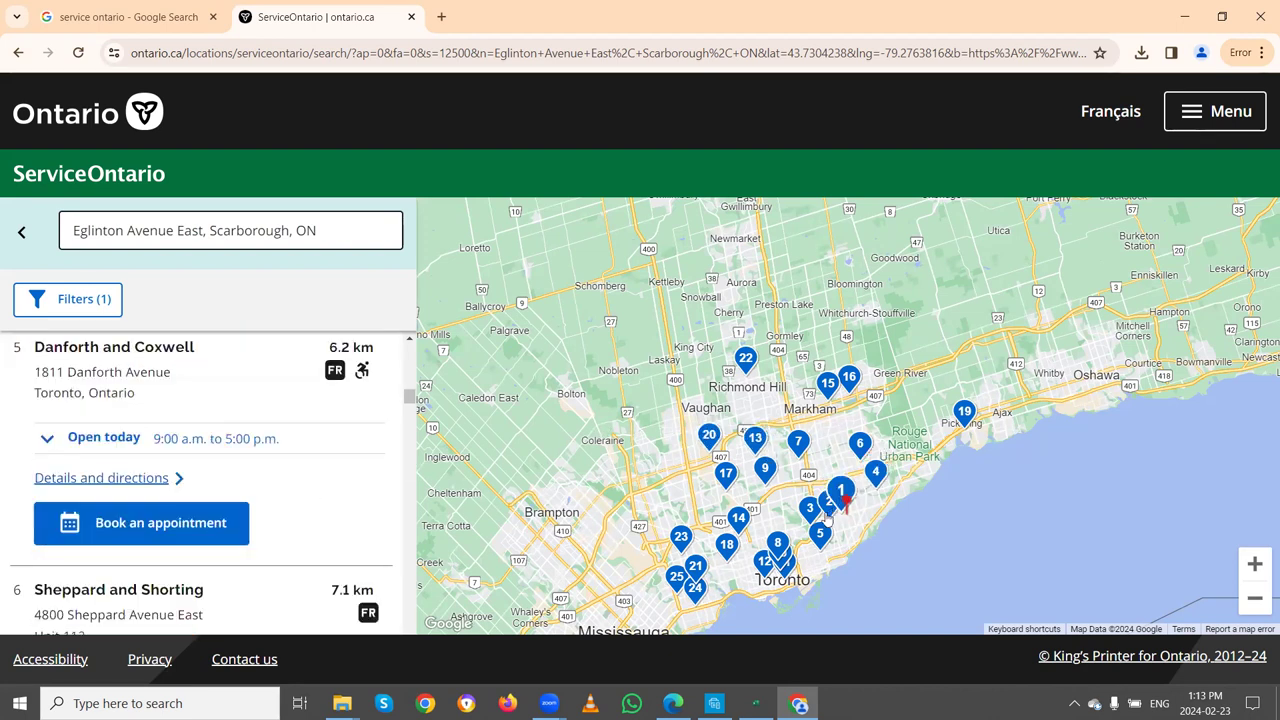
{"action": "scroll", "coordinate": [281, 478], "scroll_direction": "up", "scroll_amount": 2}
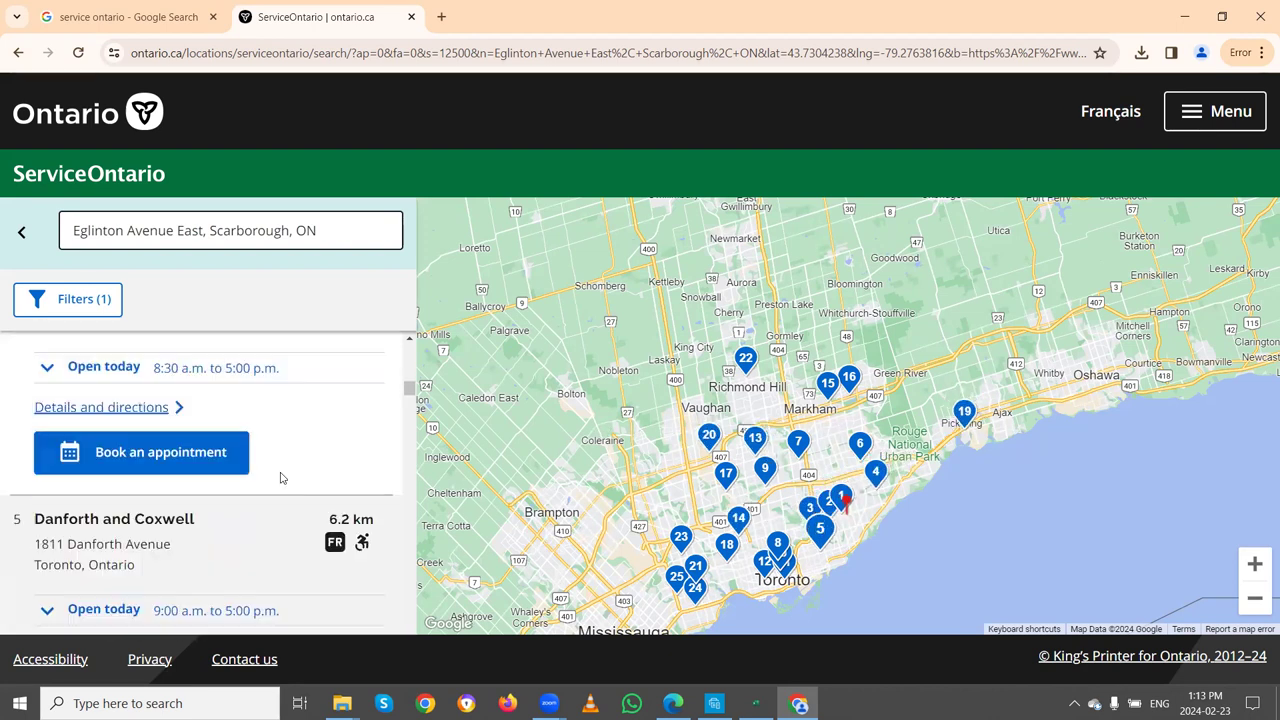
{"action": "scroll", "coordinate": [281, 478], "scroll_direction": "up", "scroll_amount": 8}
{"action": "scroll", "coordinate": [200, 490], "scroll_direction": "down", "scroll_amount": 2}
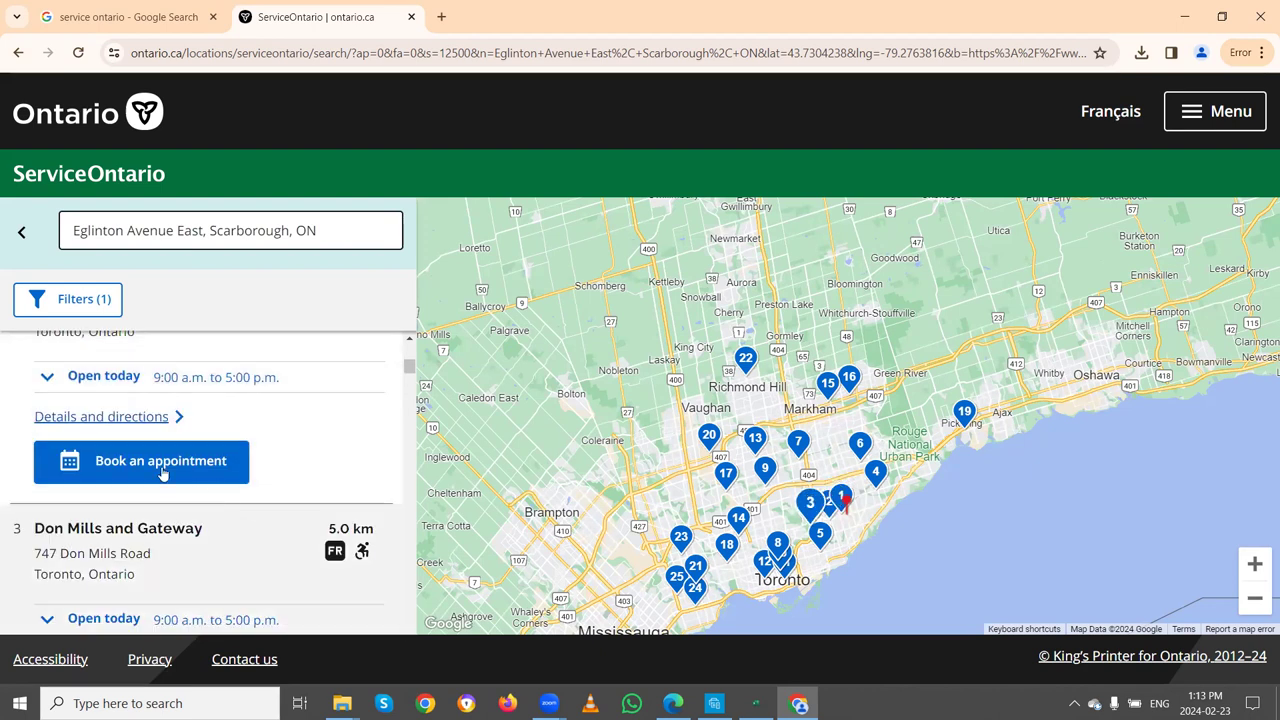
{"action": "scroll", "coordinate": [223, 434], "scroll_direction": "up", "scroll_amount": 3}
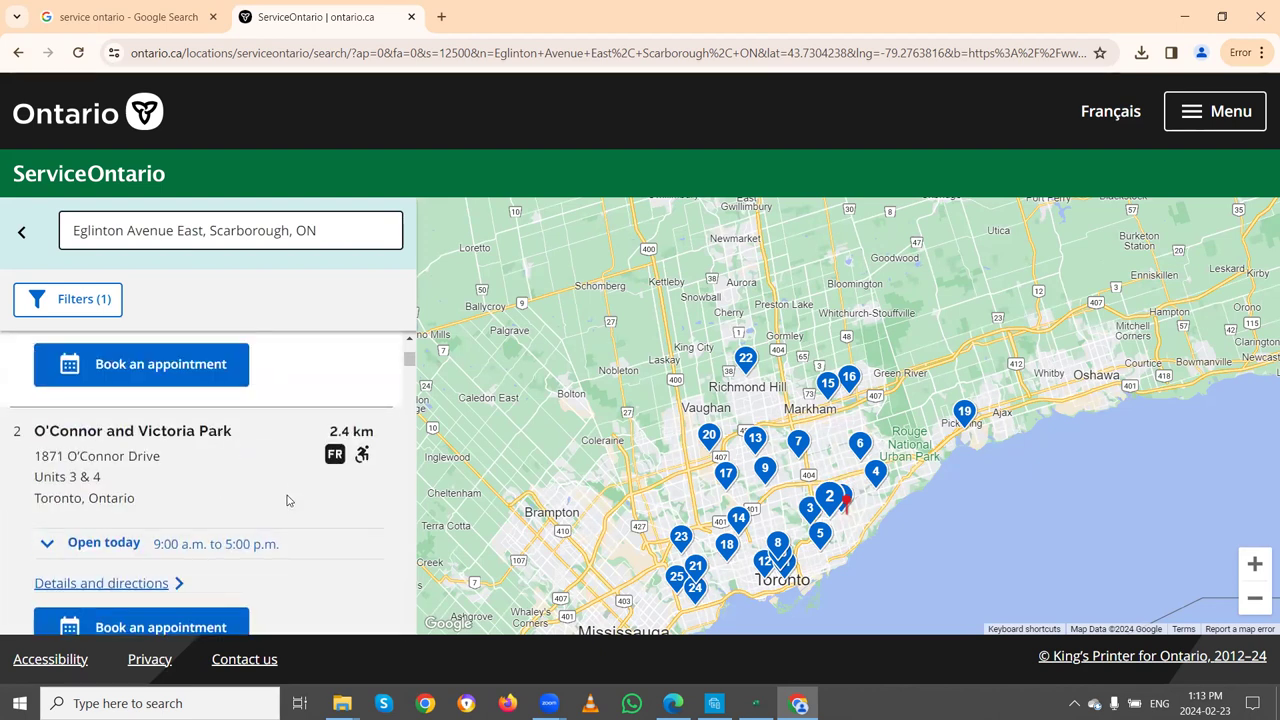
{"action": "scroll", "coordinate": [287, 500], "scroll_direction": "up", "scroll_amount": 2}
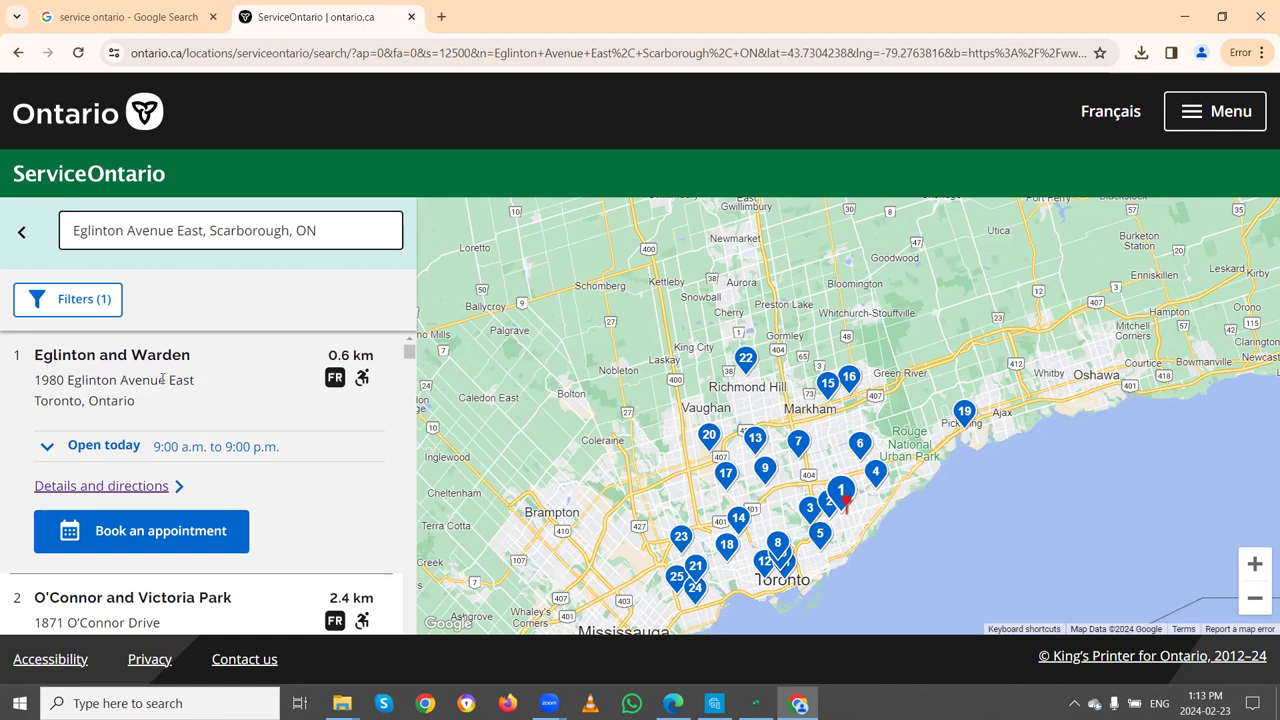
Open Eglinton and Warden's details page and review its weekday, Saturday and Sunday hours.
{"action": "left_click", "coordinate": [90, 488]}
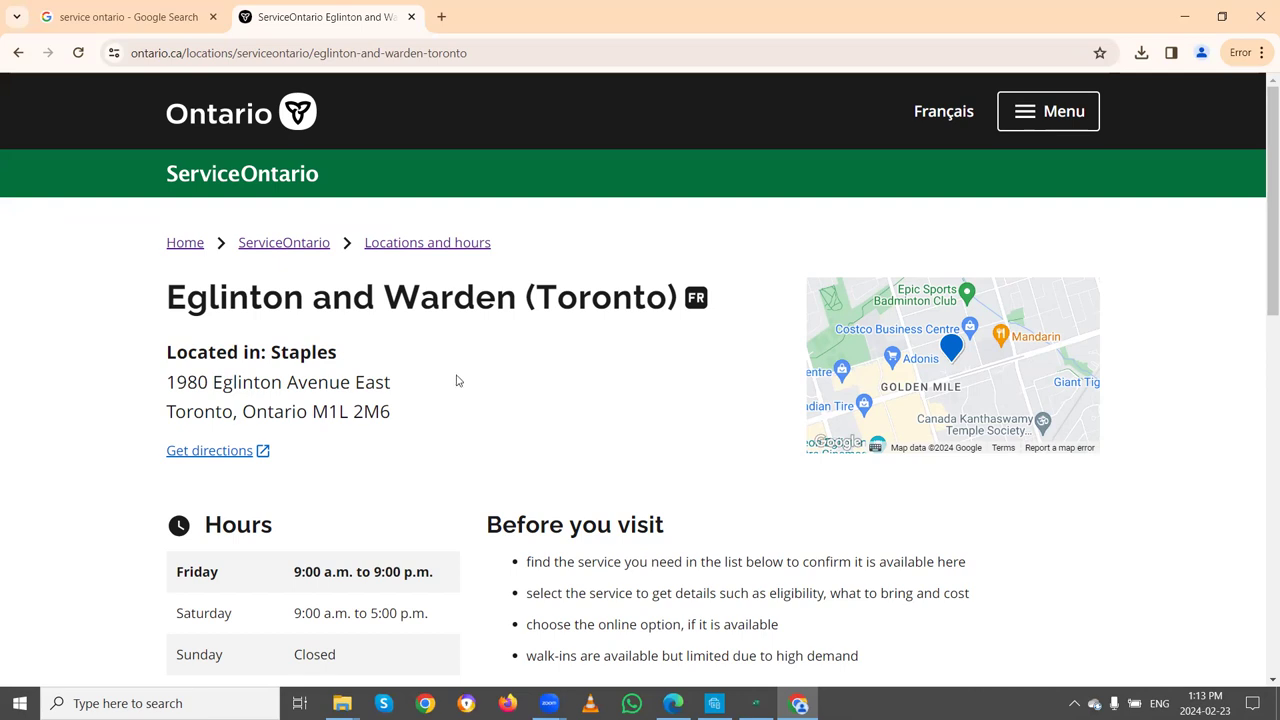
{"action": "scroll", "coordinate": [397, 431], "scroll_direction": "down", "scroll_amount": 2}
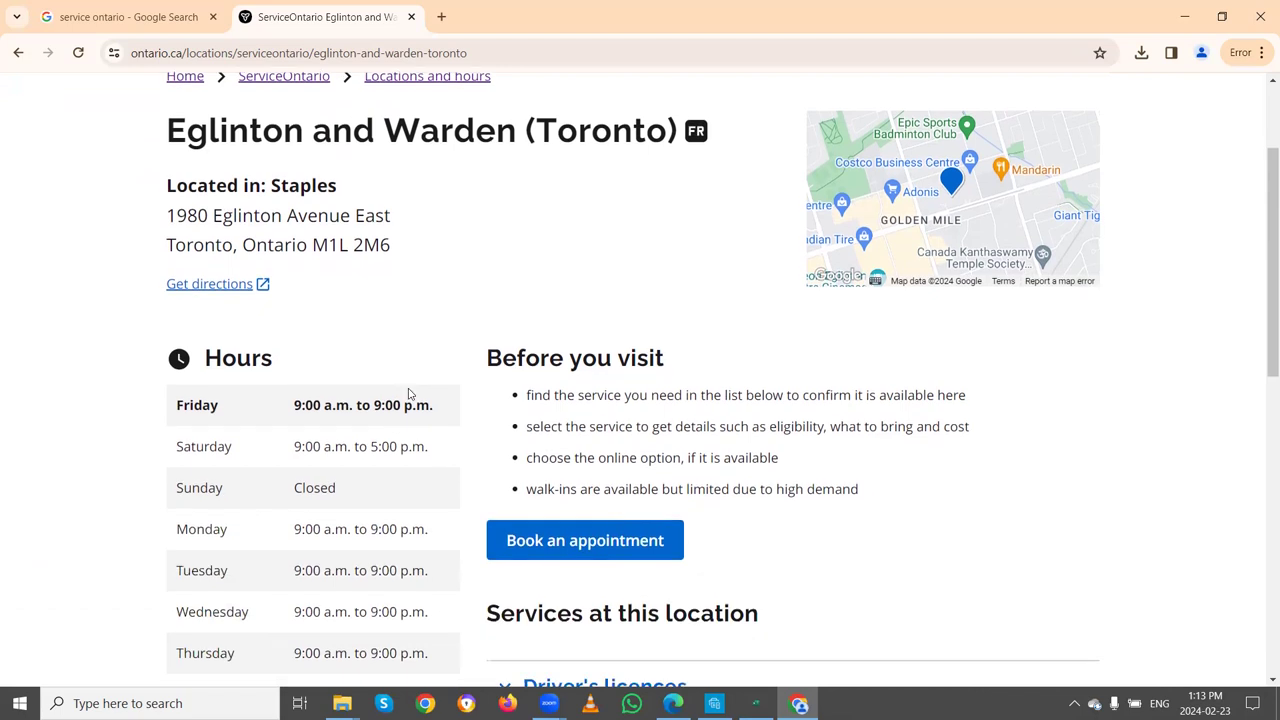
{"action": "scroll", "coordinate": [410, 396], "scroll_direction": "up", "scroll_amount": 1}
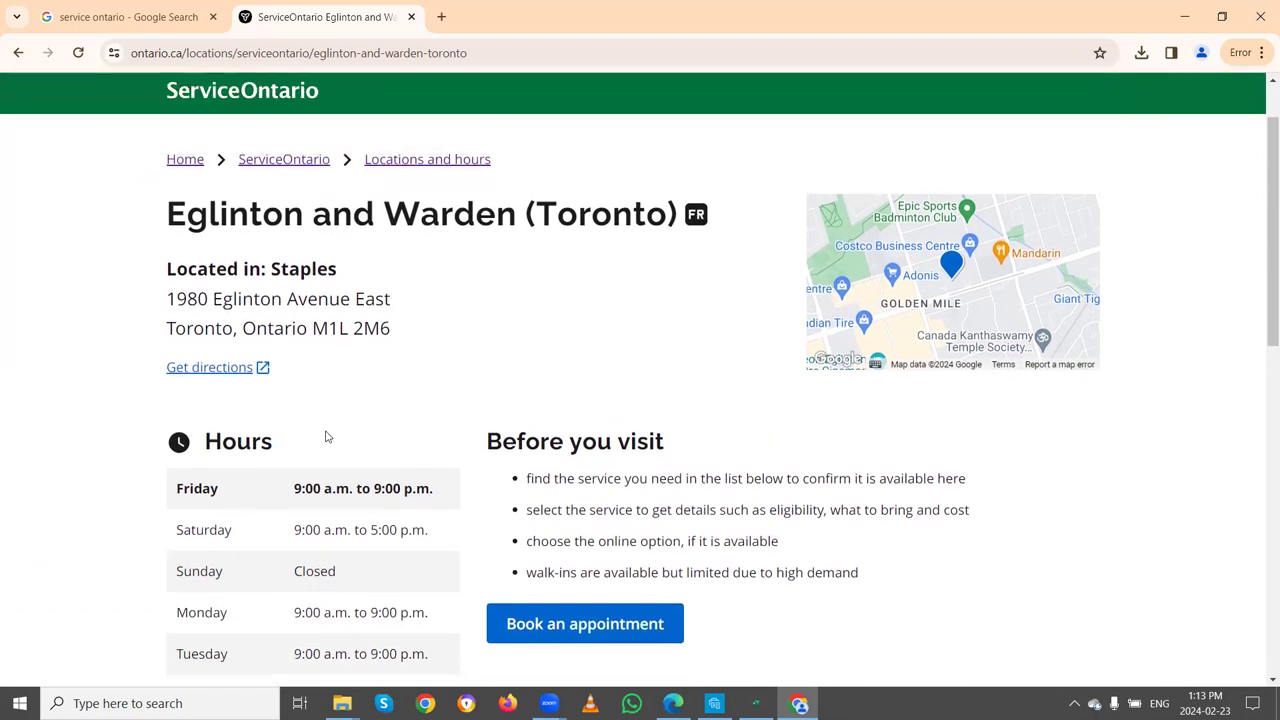
{"action": "scroll", "coordinate": [330, 440], "scroll_direction": "down", "scroll_amount": 1}
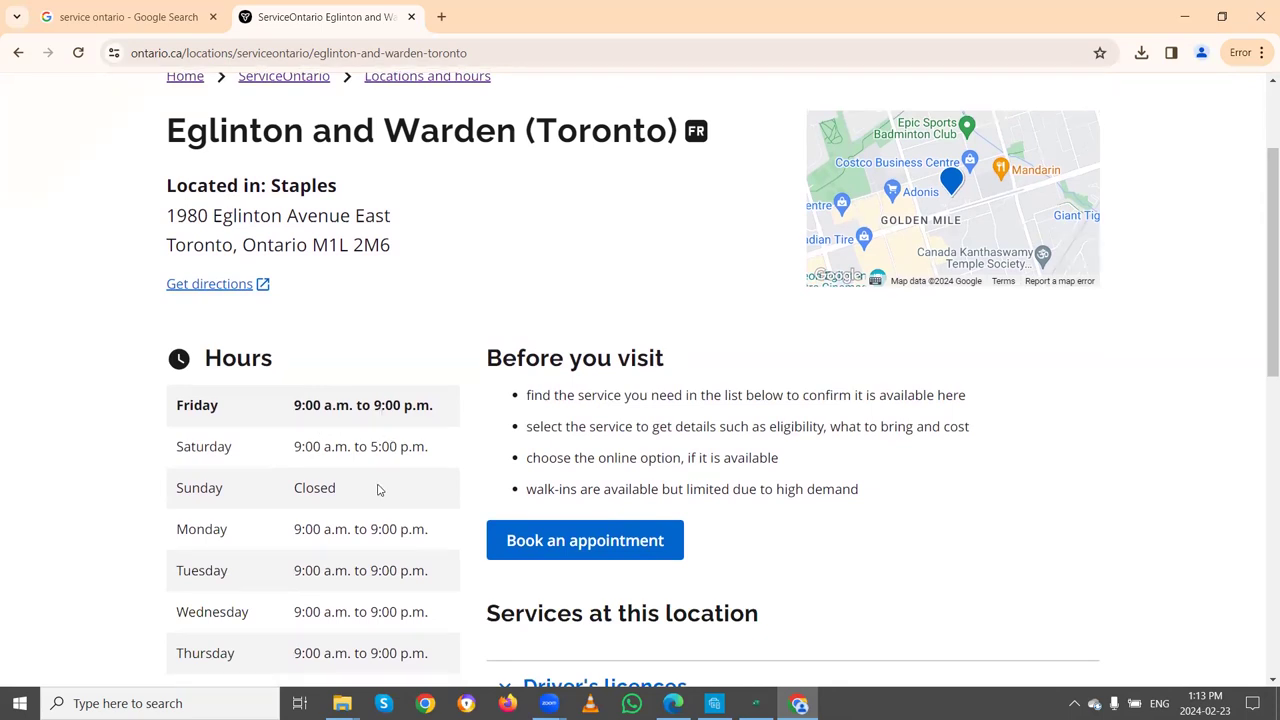
{"action": "scroll", "coordinate": [380, 487], "scroll_direction": "down", "scroll_amount": 2}
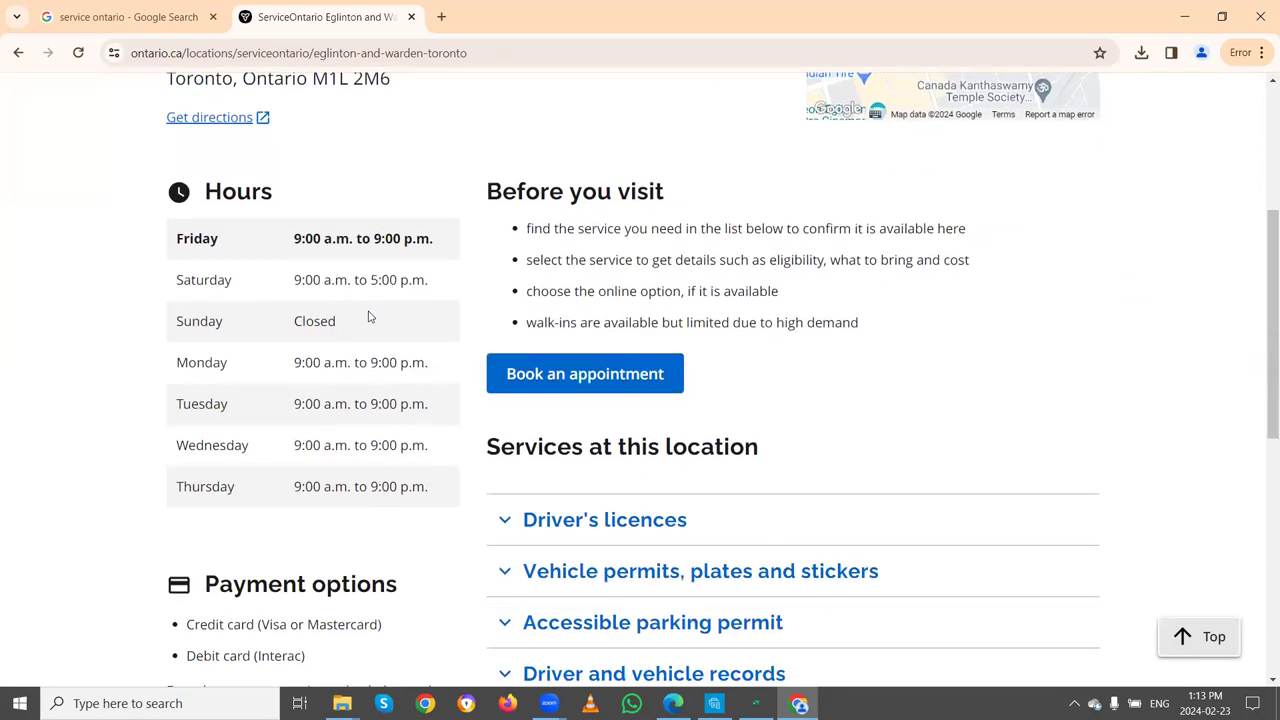
{"action": "scroll", "coordinate": [380, 352], "scroll_direction": "up", "scroll_amount": 3}
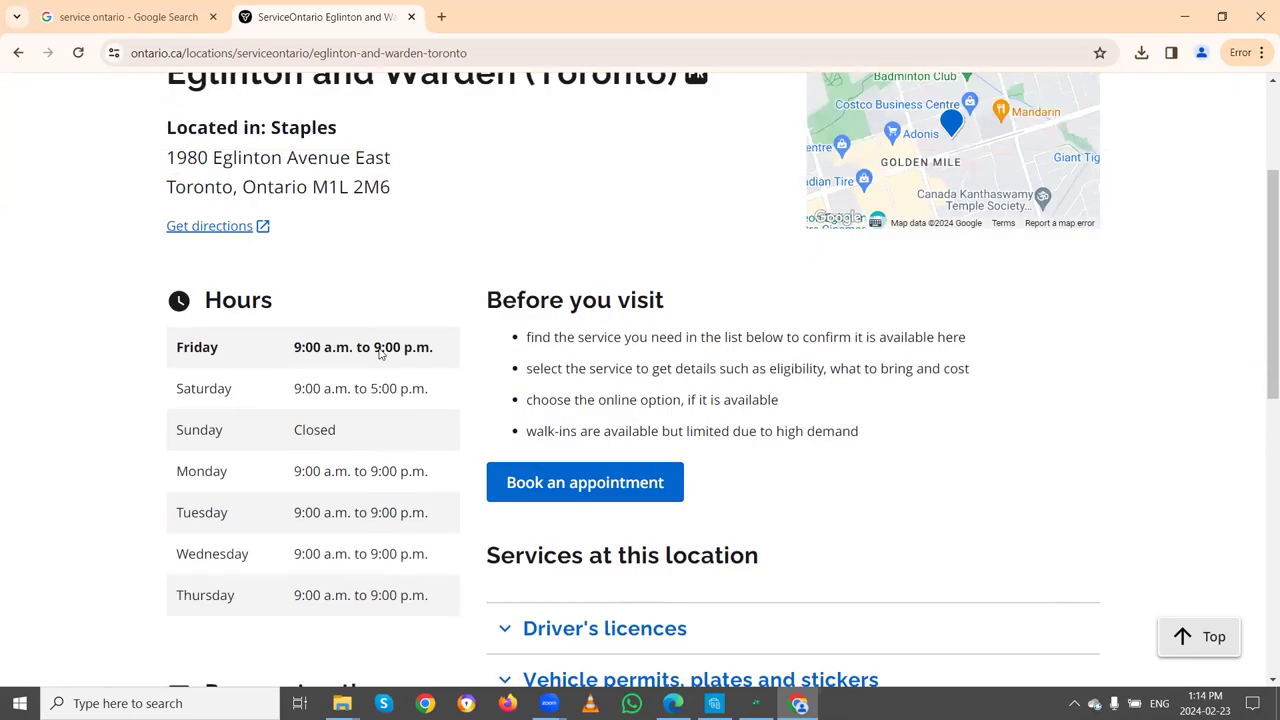
{"action": "scroll", "coordinate": [382, 352], "scroll_direction": "down", "scroll_amount": 2}
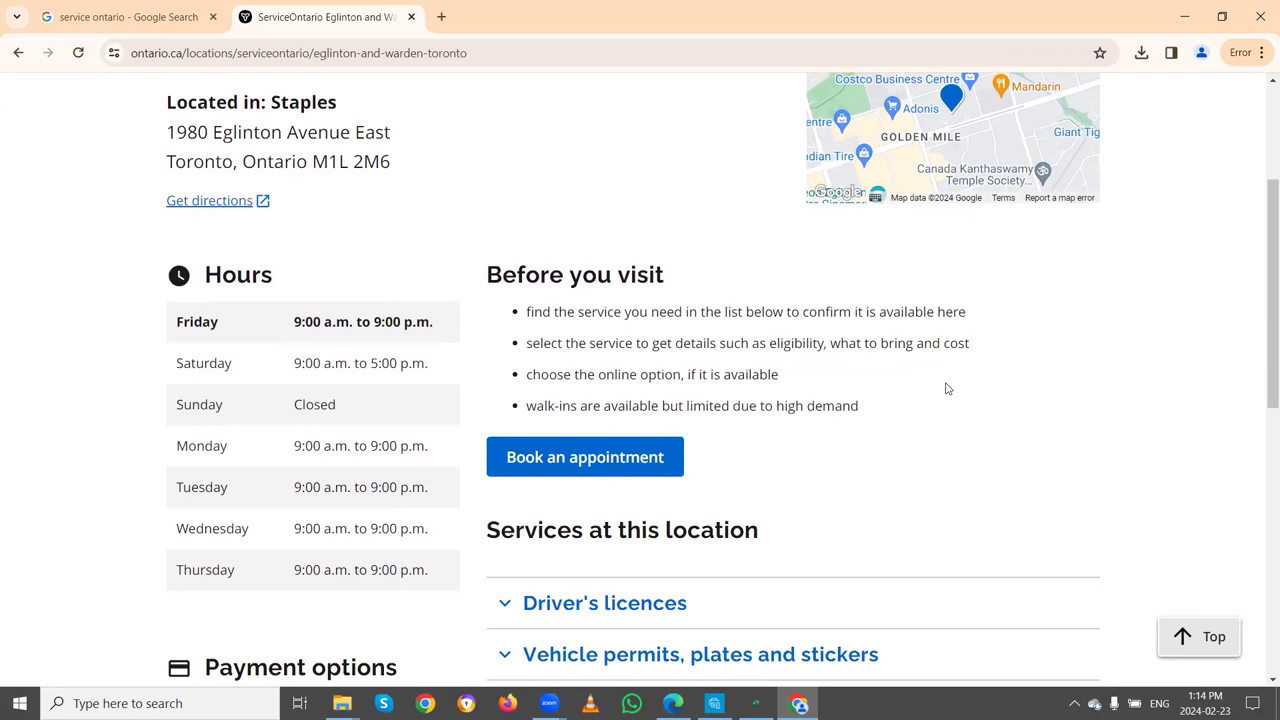
{"action": "scroll", "coordinate": [917, 387], "scroll_direction": "down", "scroll_amount": 1}
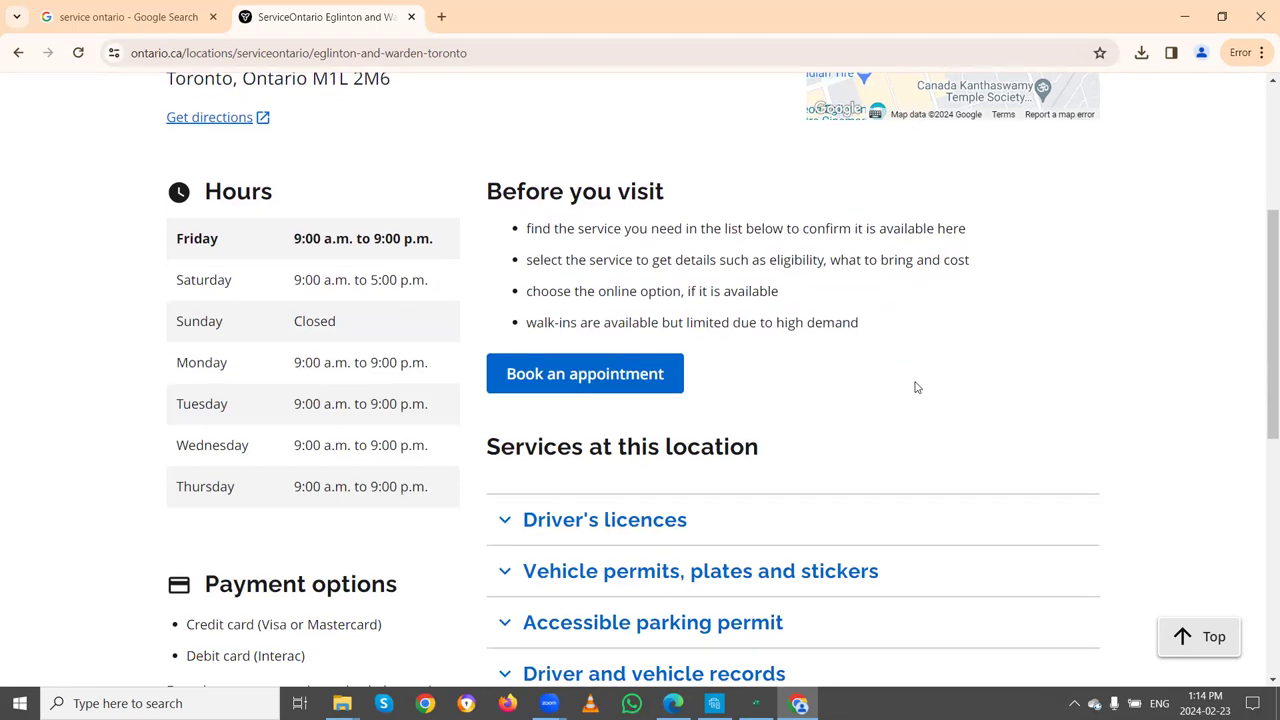
{"action": "scroll", "coordinate": [915, 386], "scroll_direction": "up", "scroll_amount": 1}
{"action": "scroll", "coordinate": [909, 389], "scroll_direction": "down", "scroll_amount": 2}
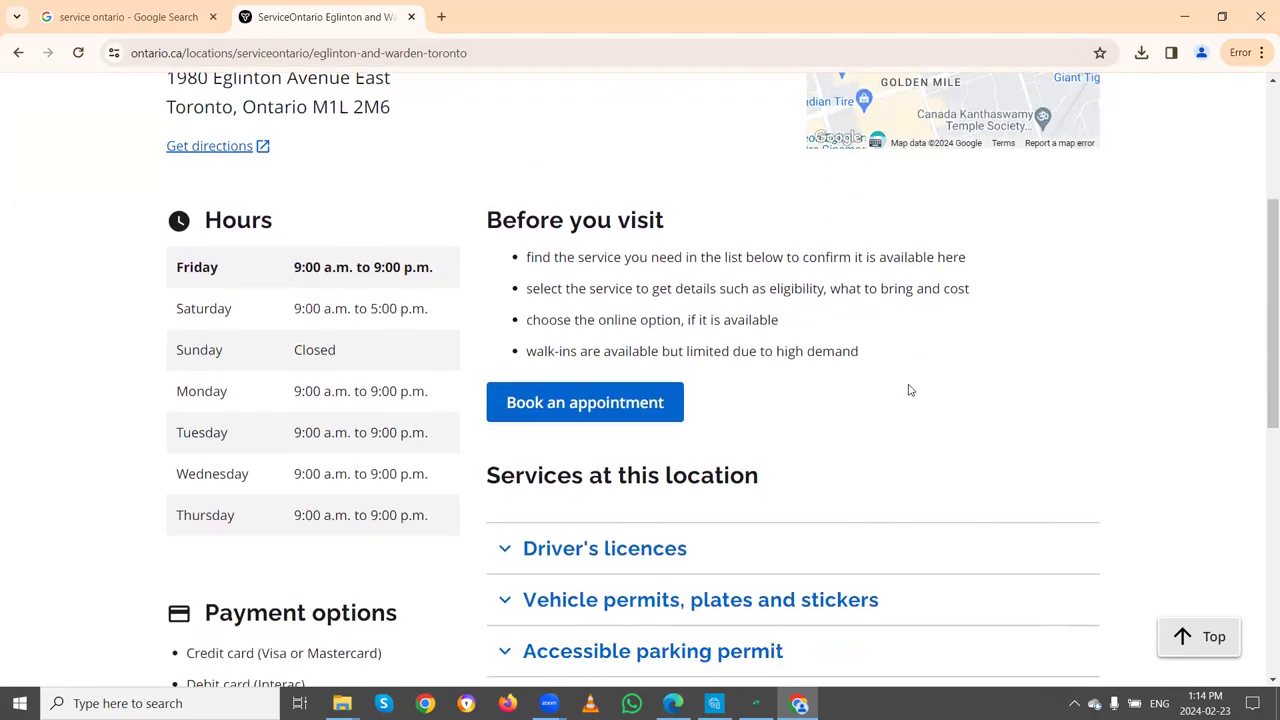
{"action": "scroll", "coordinate": [909, 390], "scroll_direction": "down", "scroll_amount": 3}
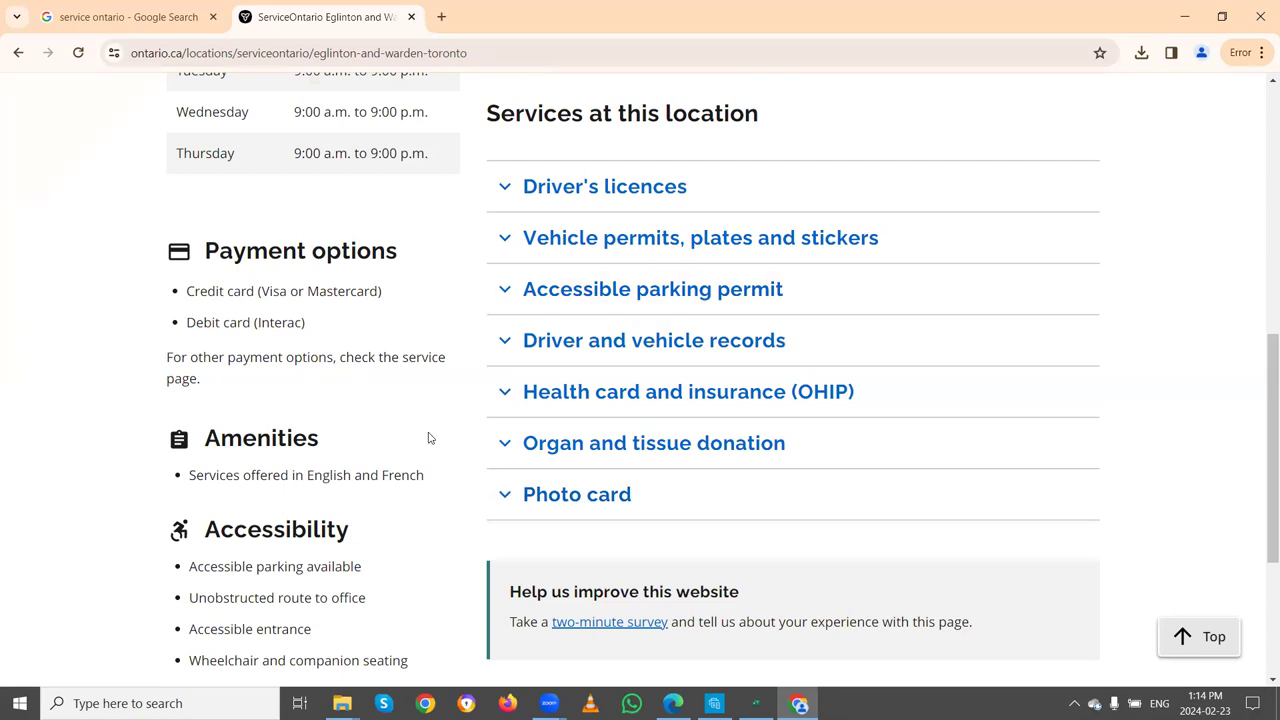
{"action": "scroll", "coordinate": [431, 460], "scroll_direction": "up", "scroll_amount": 2}
{"action": "scroll", "coordinate": [431, 460], "scroll_direction": "up", "scroll_amount": 4}
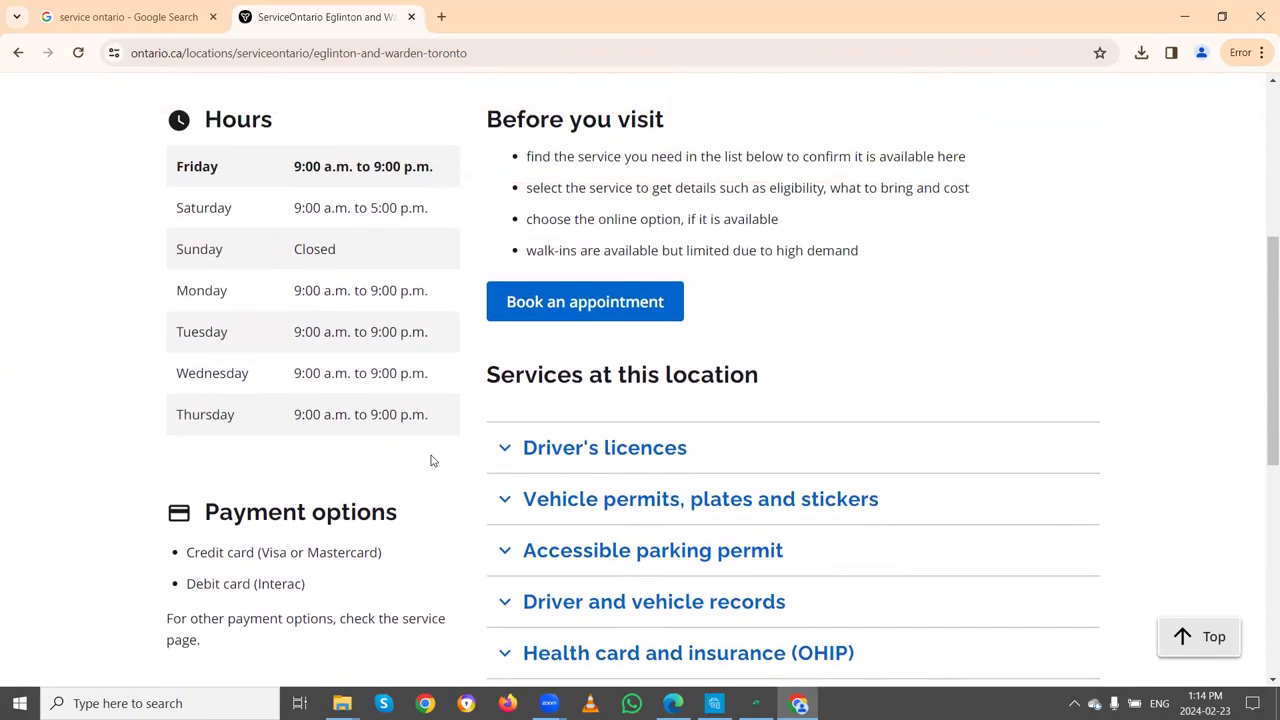
{"action": "scroll", "coordinate": [1122, 446], "scroll_direction": "up", "scroll_amount": 1}
{"action": "scroll", "coordinate": [1111, 451], "scroll_direction": "down", "scroll_amount": 1}
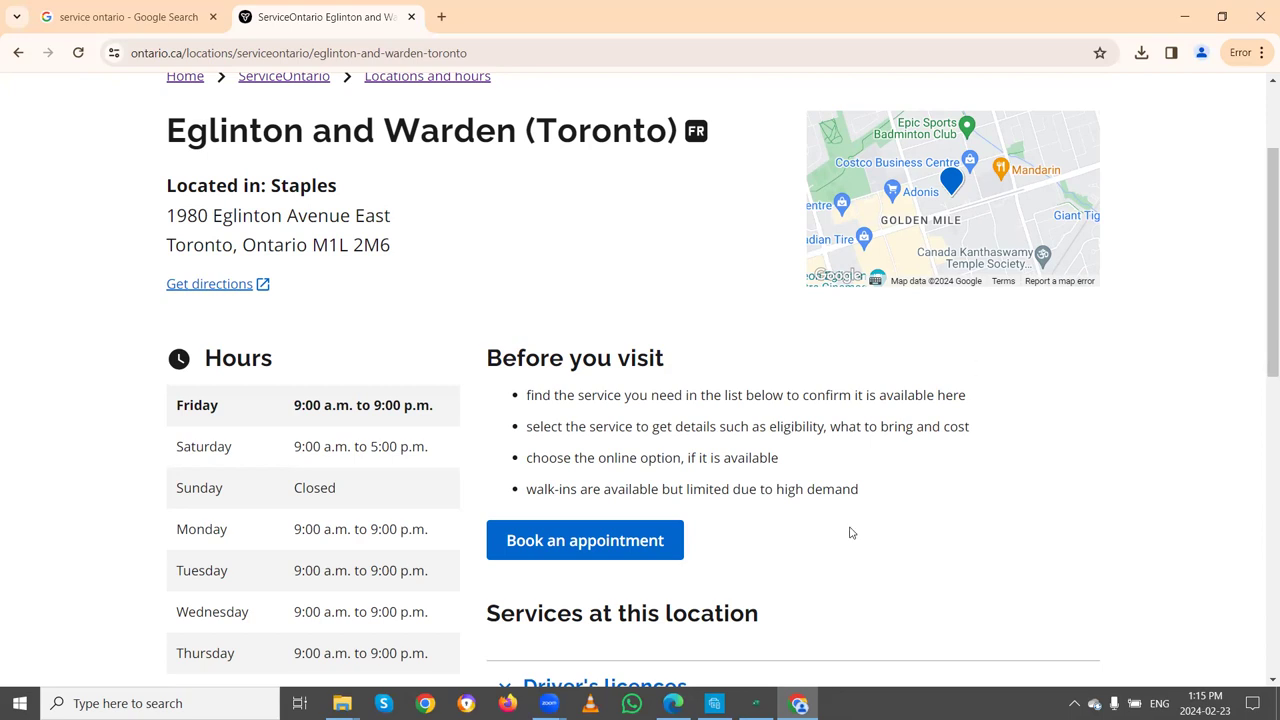
Start booking at this location, answering No to needing a sign language interpreter.
{"action": "left_click", "coordinate": [611, 548]}
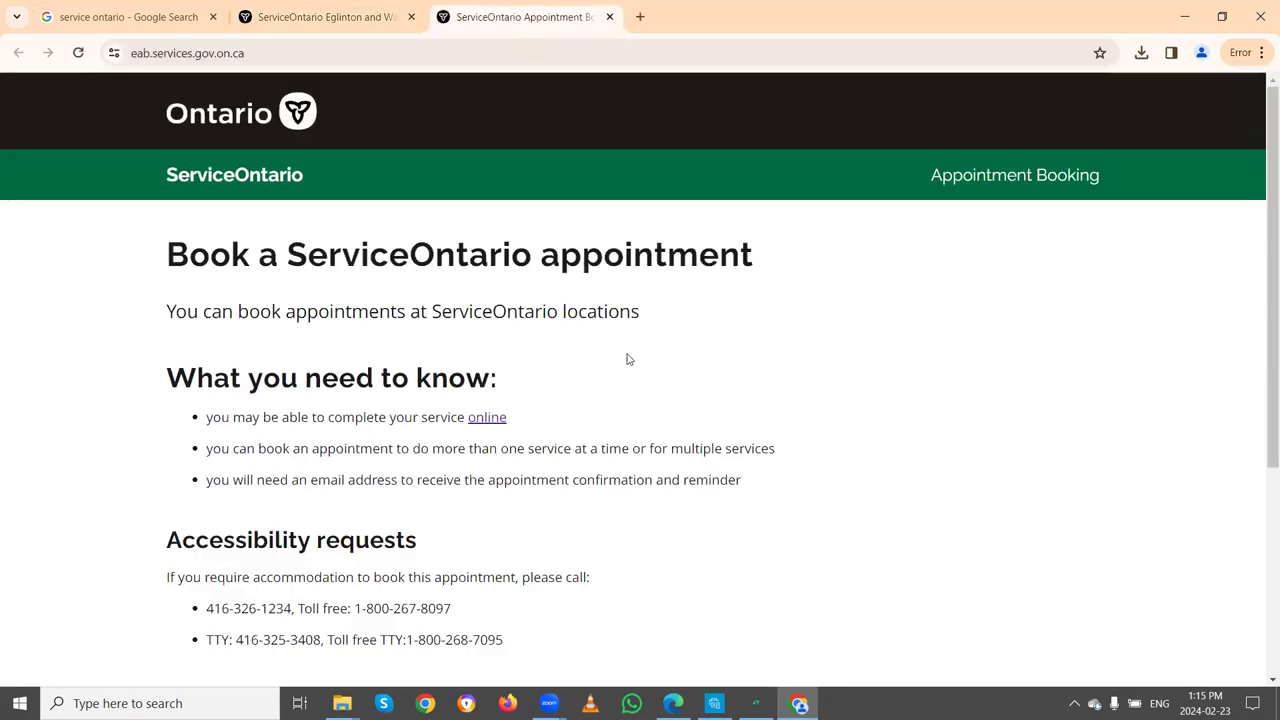
{"action": "scroll", "coordinate": [626, 354], "scroll_direction": "down", "scroll_amount": 3}
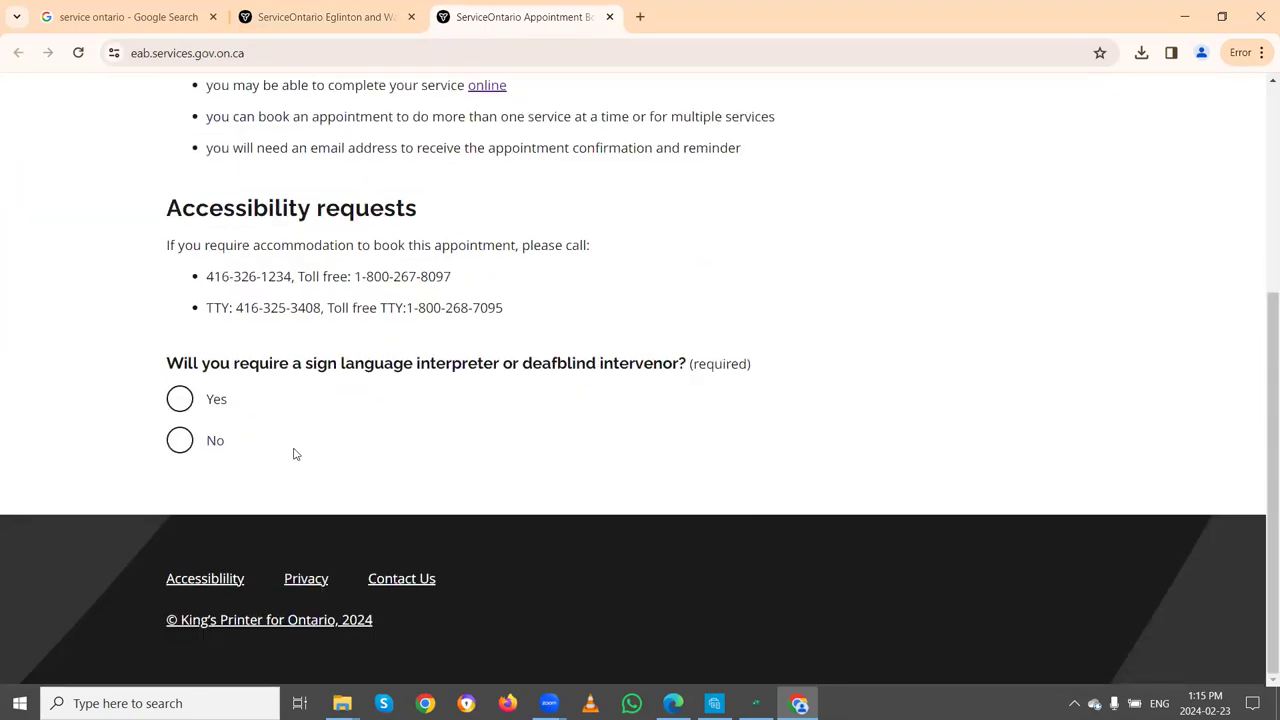
{"action": "left_click", "coordinate": [180, 442]}
{"action": "left_click", "coordinate": [255, 578]}
Select 'Get an Ontario Photo Card' as the booking service and move to Step 2.
{"action": "scroll", "coordinate": [500, 360], "scroll_direction": "down", "scroll_amount": 1}
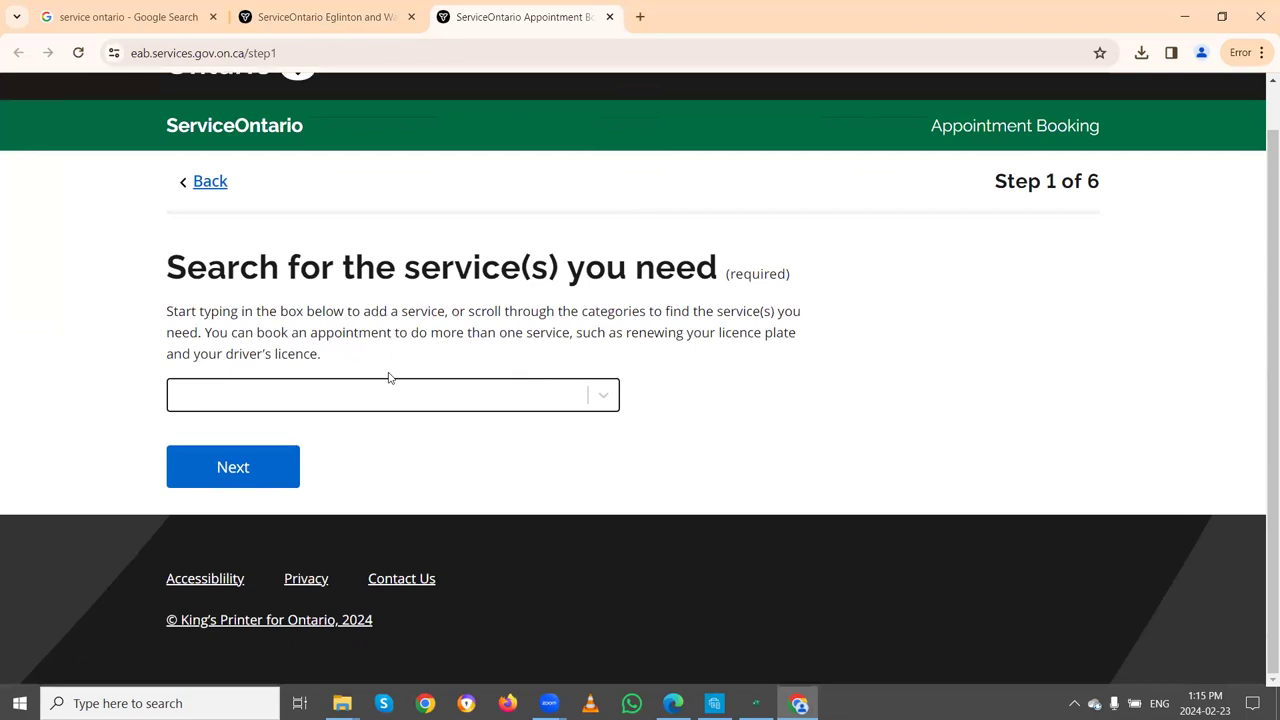
{"action": "left_click", "coordinate": [353, 400]}
{"action": "type", "text": "photo"}
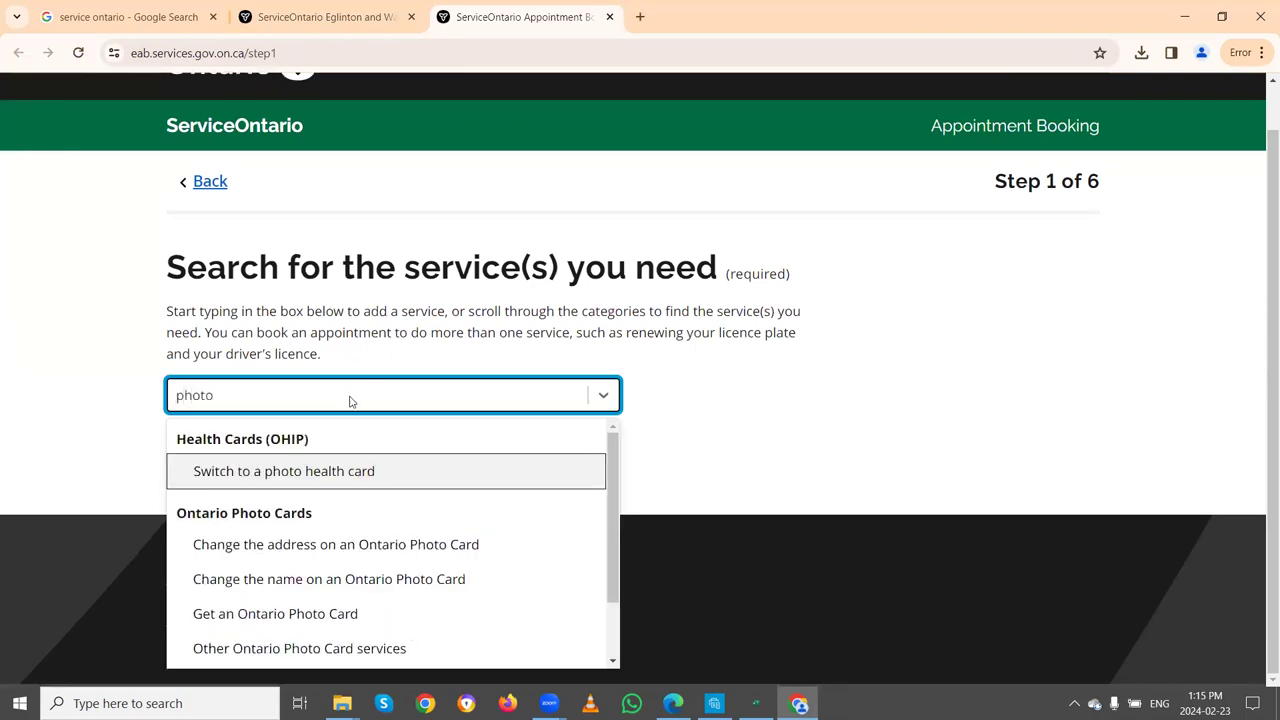
{"action": "left_click", "coordinate": [295, 625]}
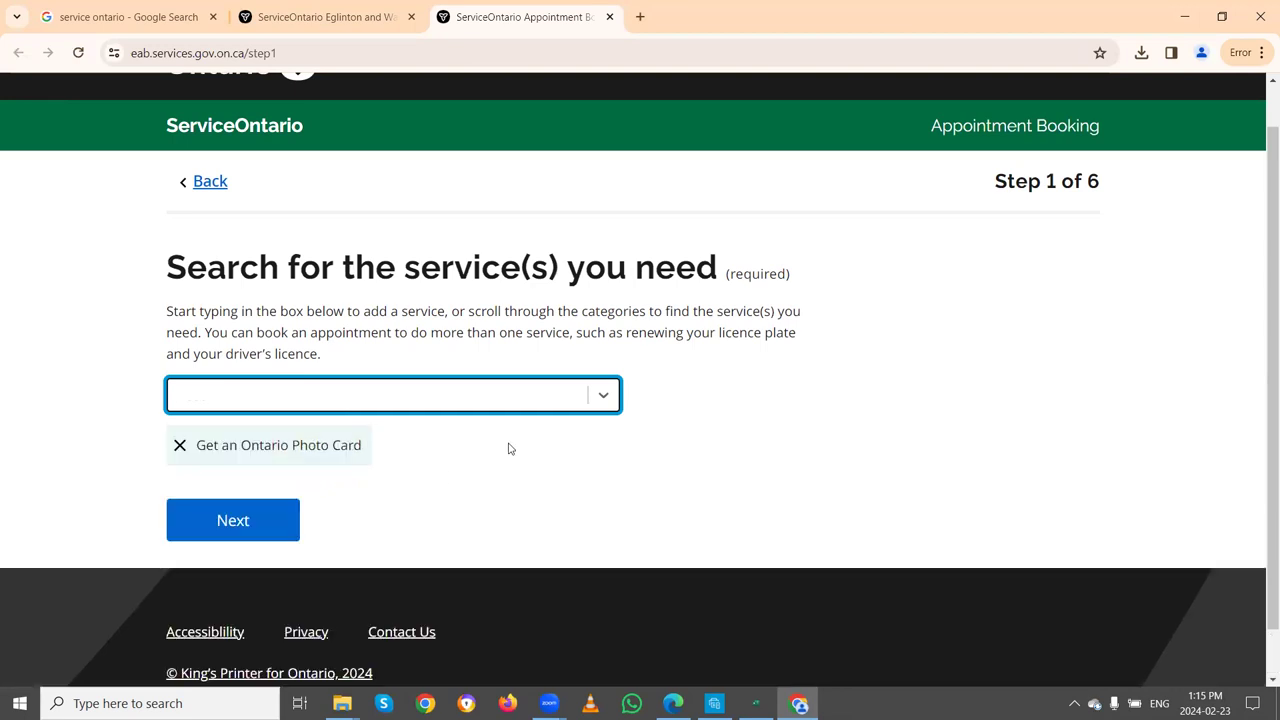
{"action": "left_click", "coordinate": [220, 522]}
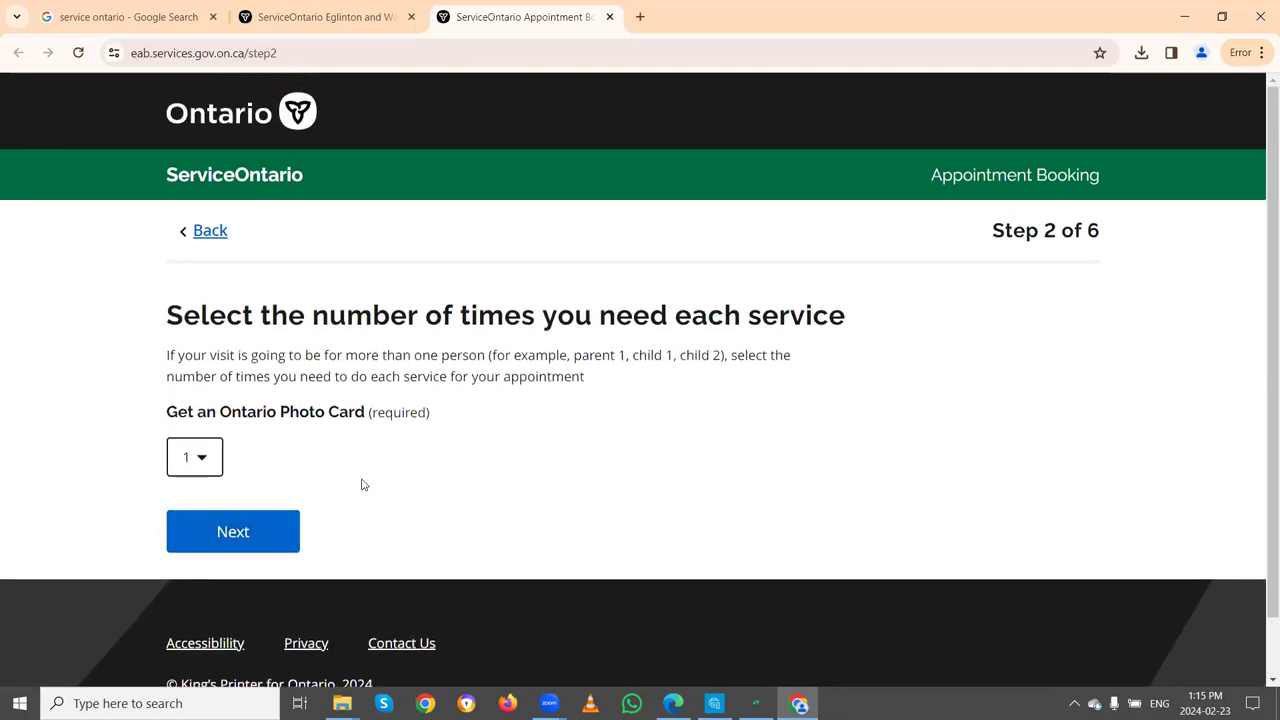
Keep the Photo Card quantity at 1.
{"action": "scroll", "coordinate": [446, 451], "scroll_direction": "down", "scroll_amount": 1}
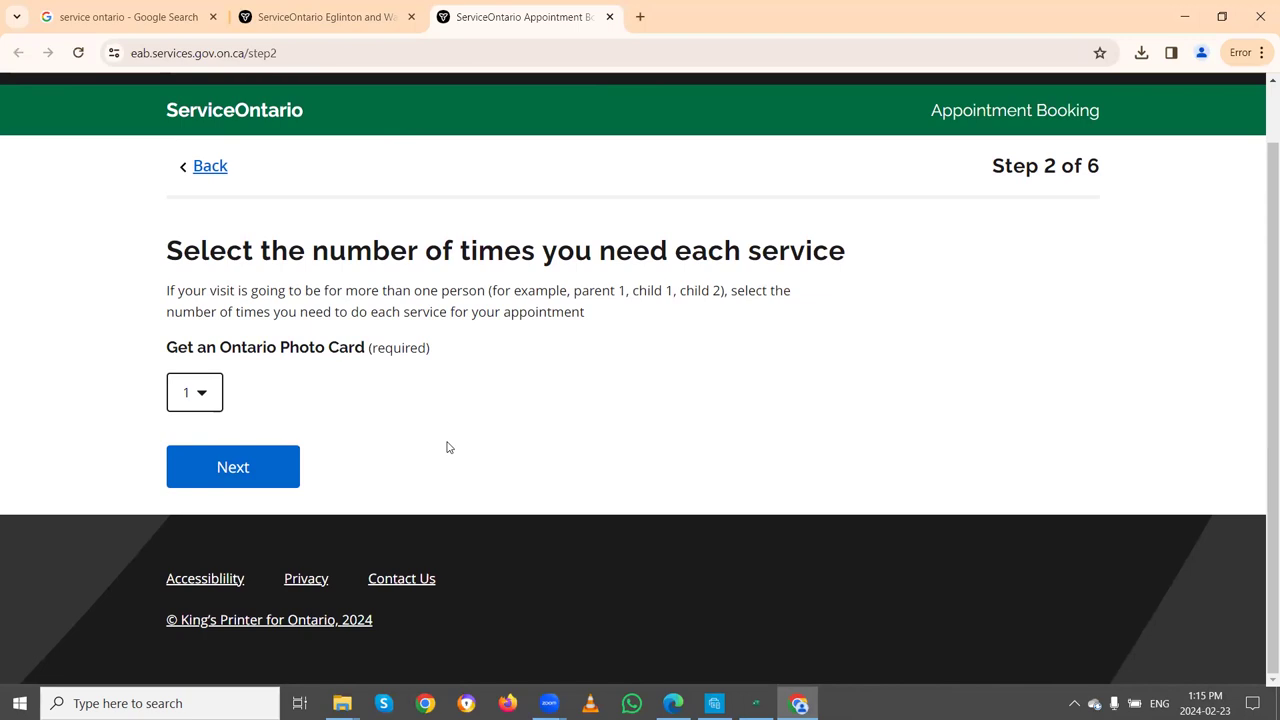
{"action": "left_click", "coordinate": [200, 394]}
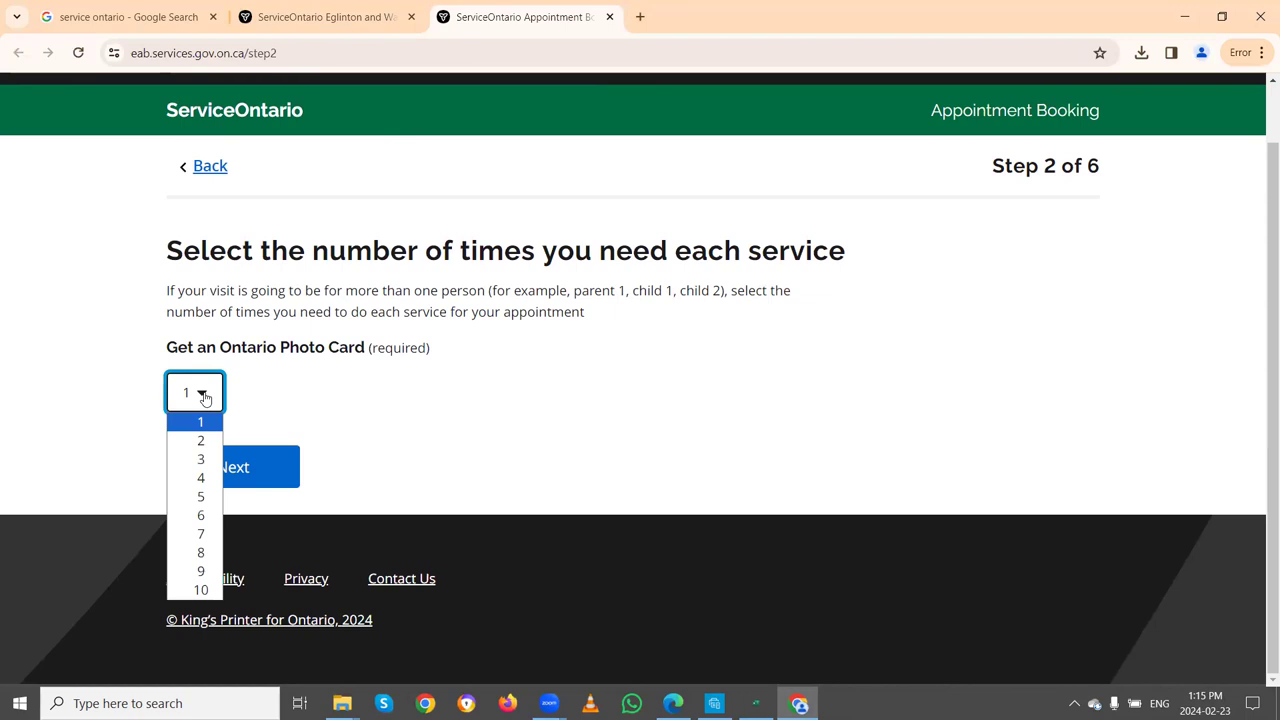
{"action": "left_click", "coordinate": [277, 400]}
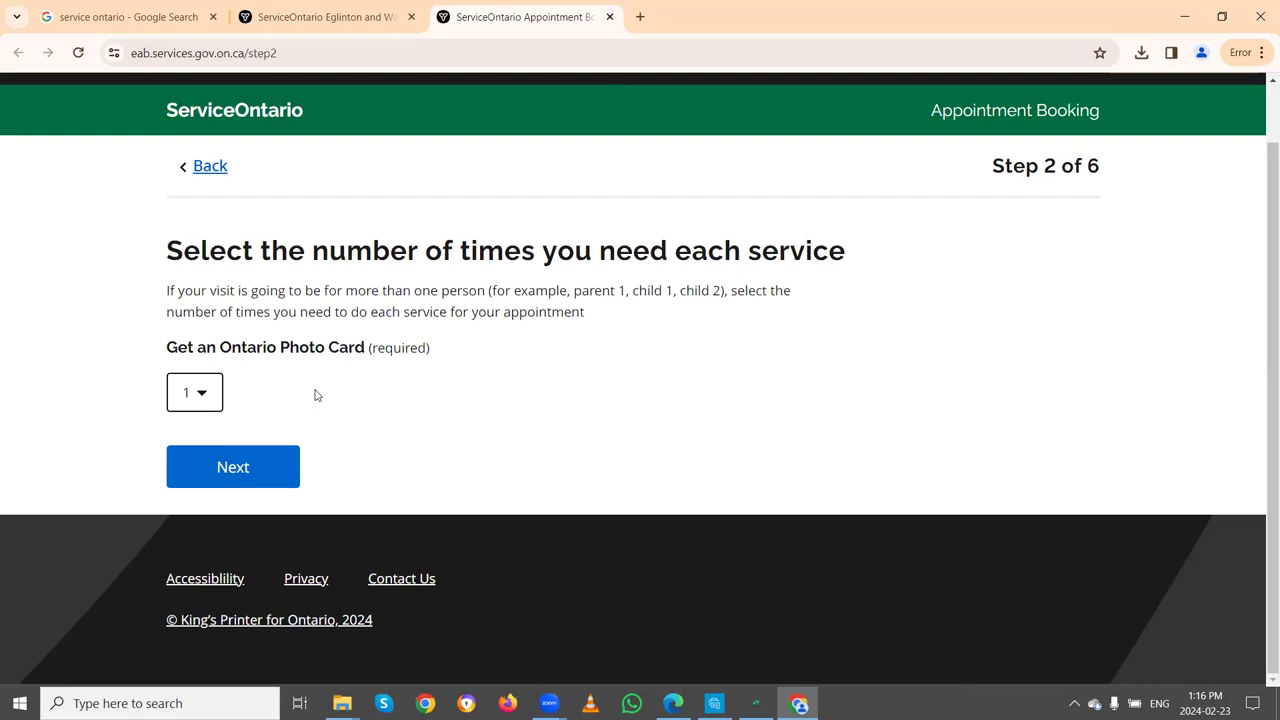
Search 'eglinton ave e, scar' and book at the Eglington and Warden office.
{"action": "left_click", "coordinate": [249, 475]}
{"action": "scroll", "coordinate": [656, 408], "scroll_direction": "down", "scroll_amount": 2}
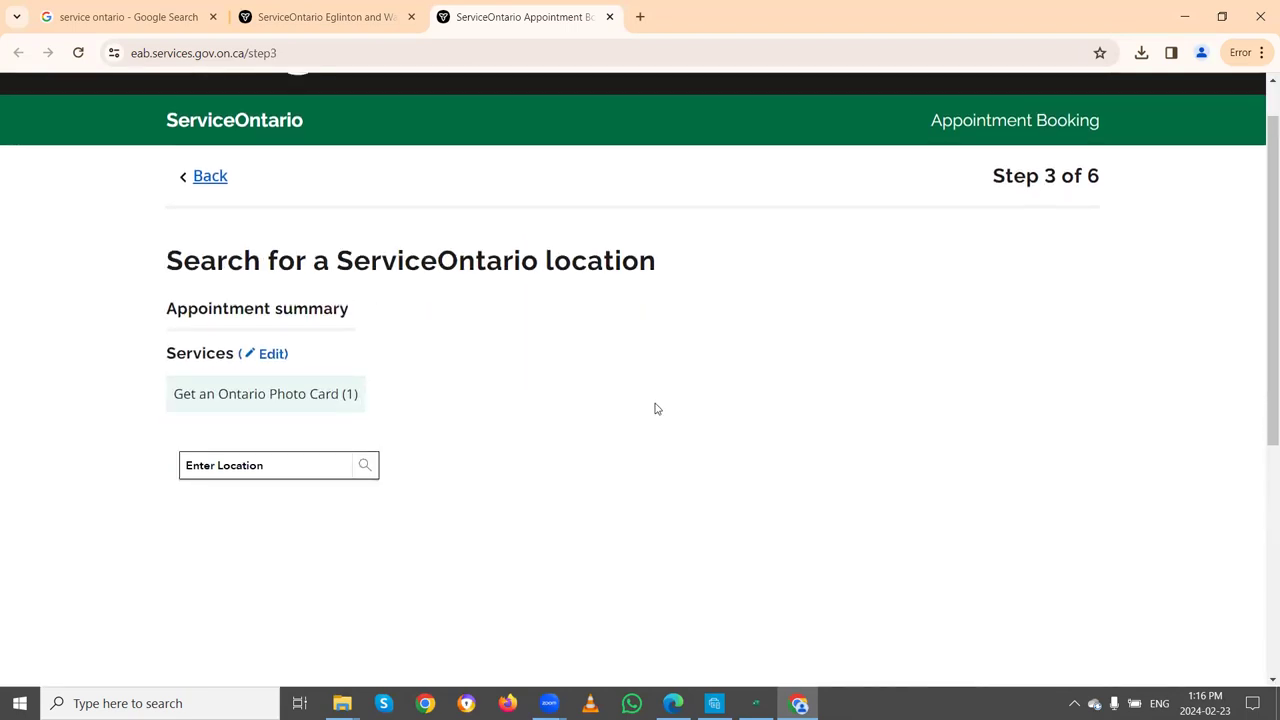
{"action": "scroll", "coordinate": [699, 238], "scroll_direction": "down", "scroll_amount": 1}
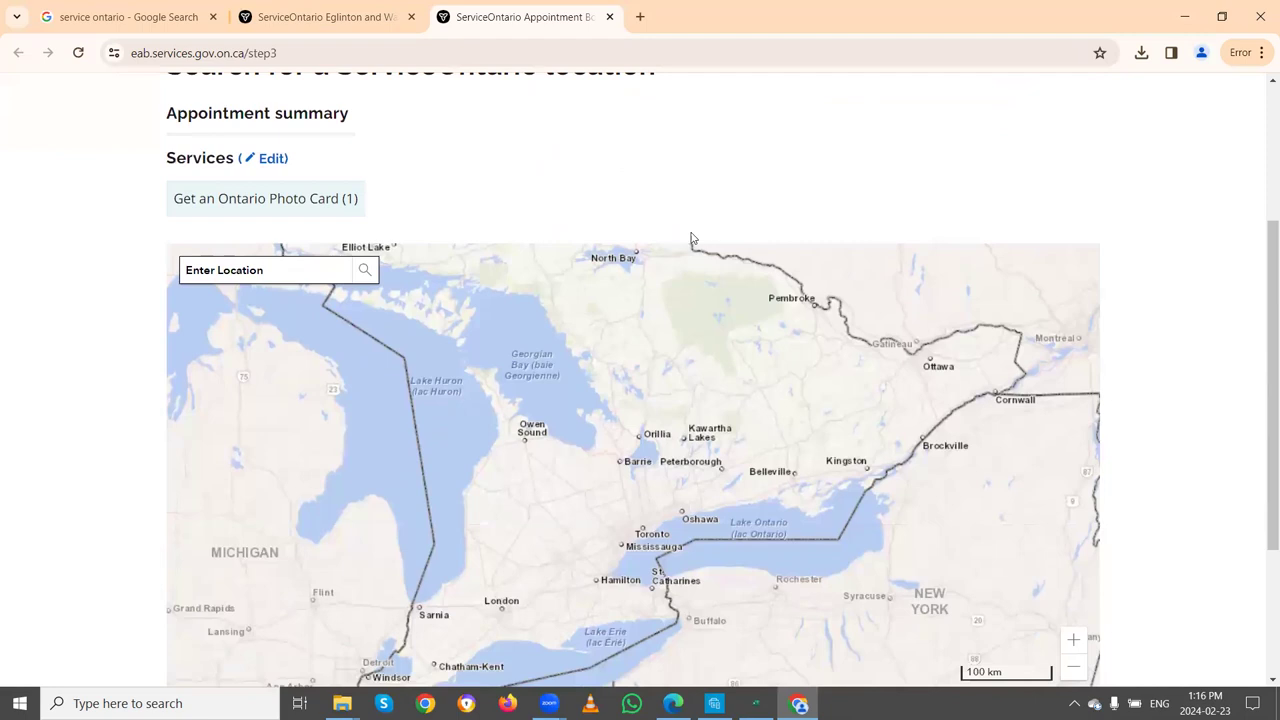
{"action": "left_click", "coordinate": [257, 270]}
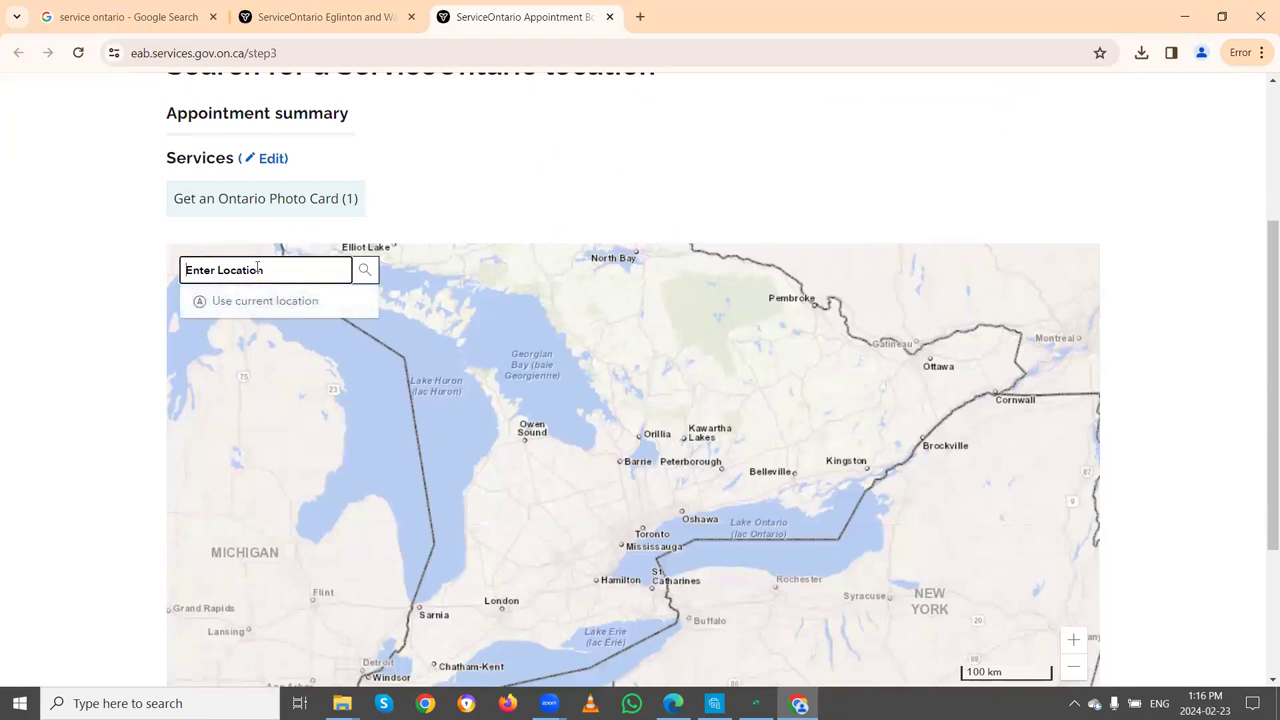
{"action": "type", "text": "eglinton"}
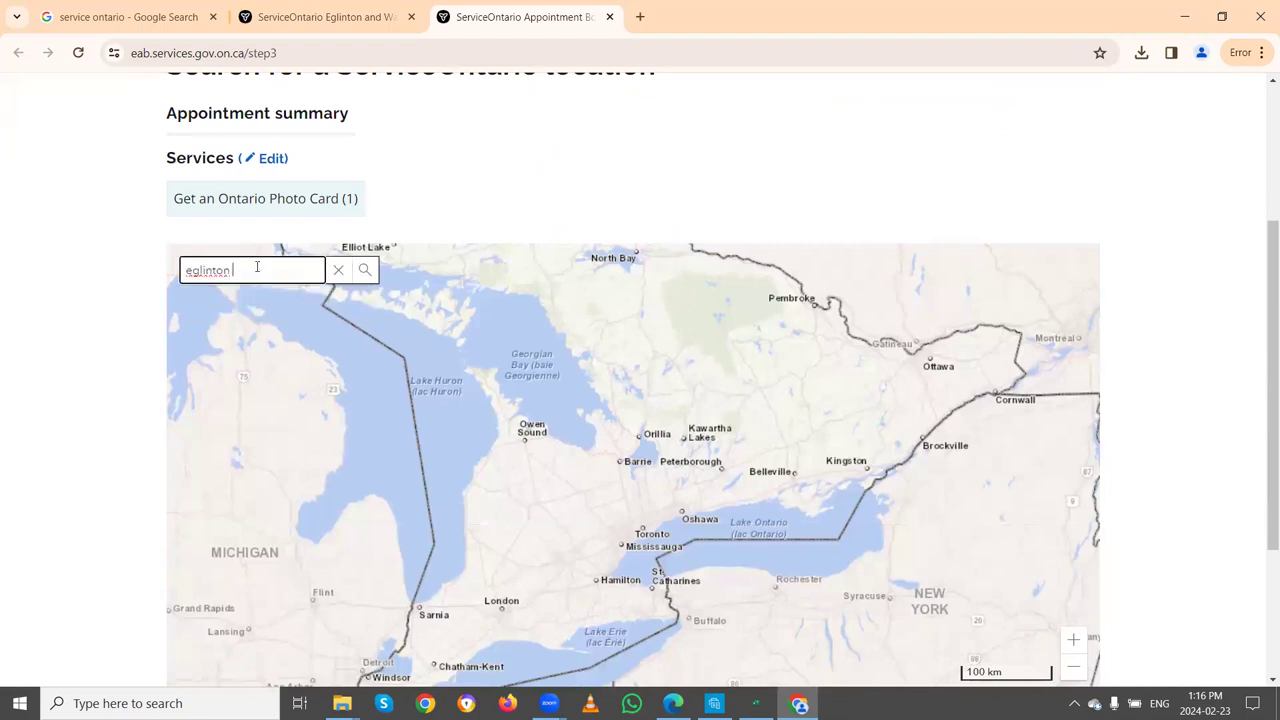
{"action": "type", "text": " ave "}
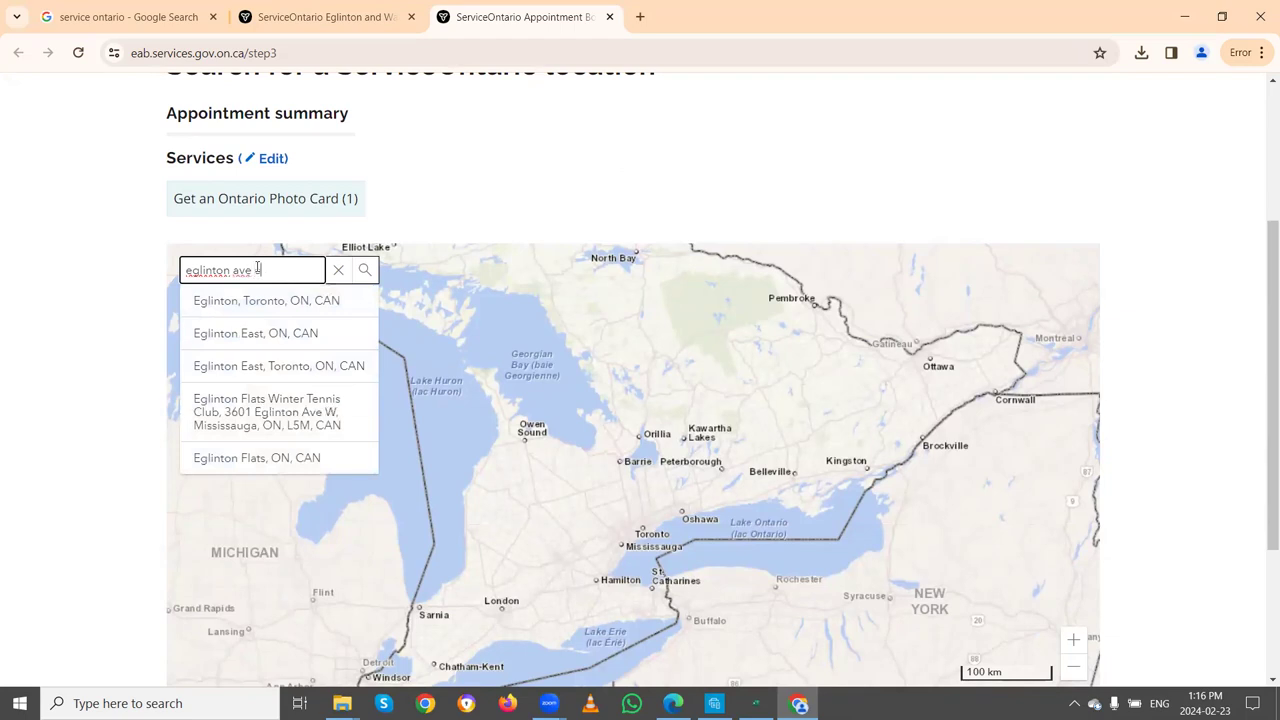
{"action": "type", "text": "e, scar"}
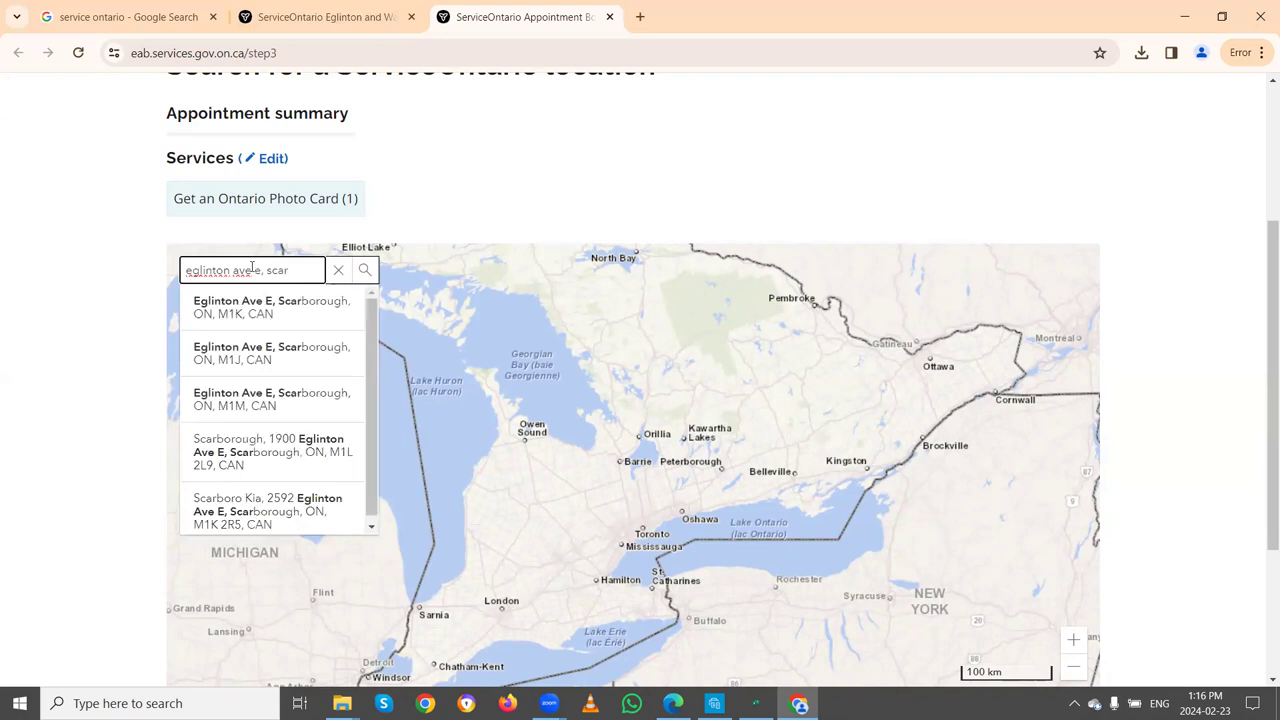
{"action": "left_click", "coordinate": [290, 305]}
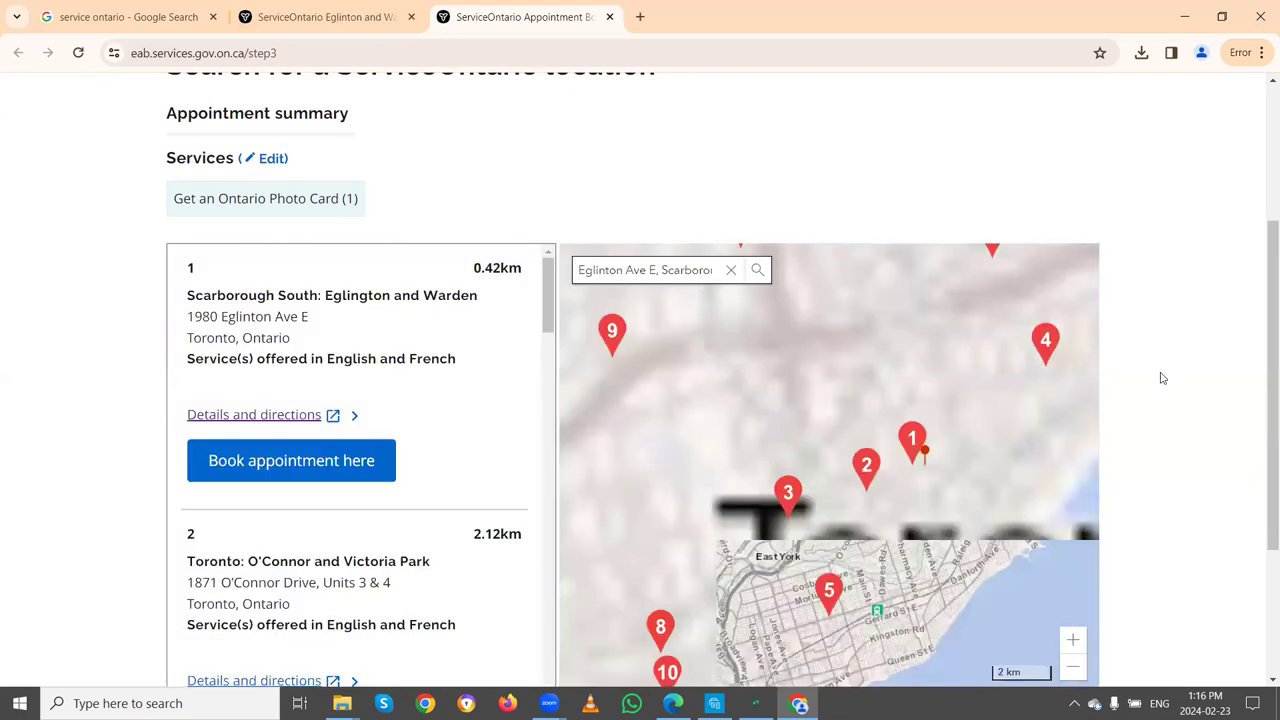
{"action": "left_click", "coordinate": [290, 450]}
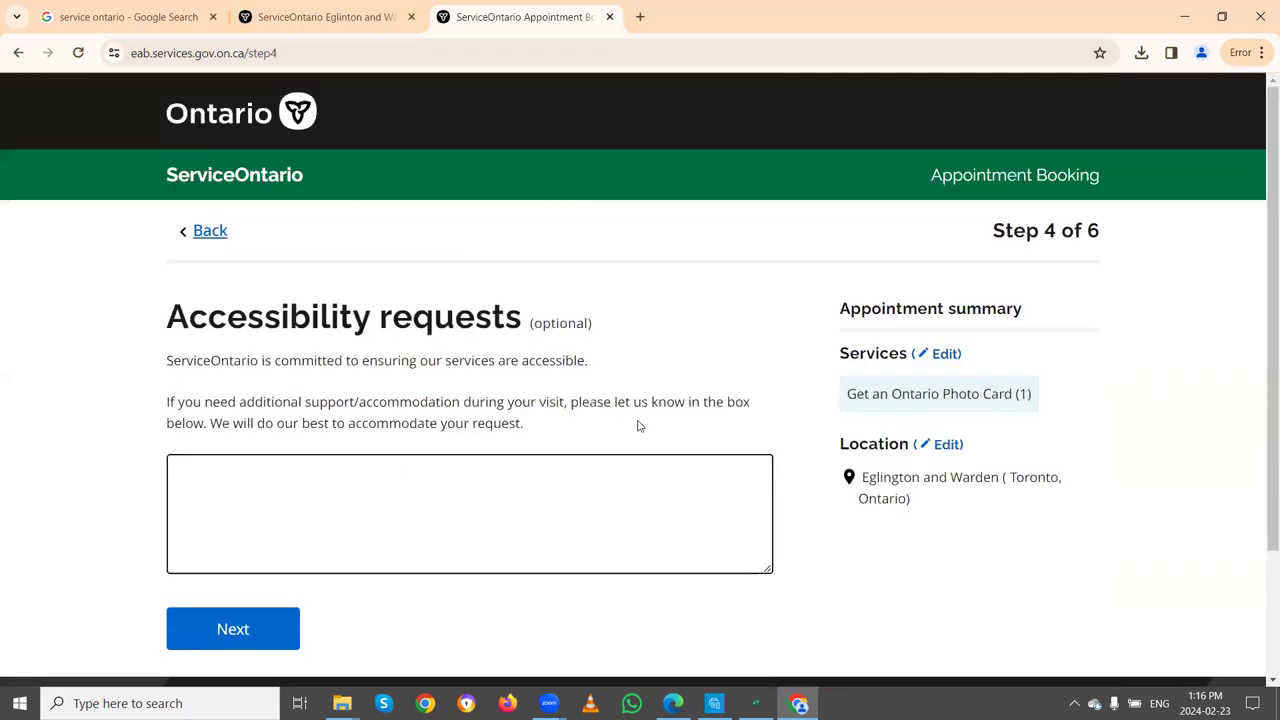
Continue past Step 4 without any accessibility request.
{"action": "scroll", "coordinate": [500, 494], "scroll_direction": "down", "scroll_amount": 1}
{"action": "left_click", "coordinate": [232, 540]}
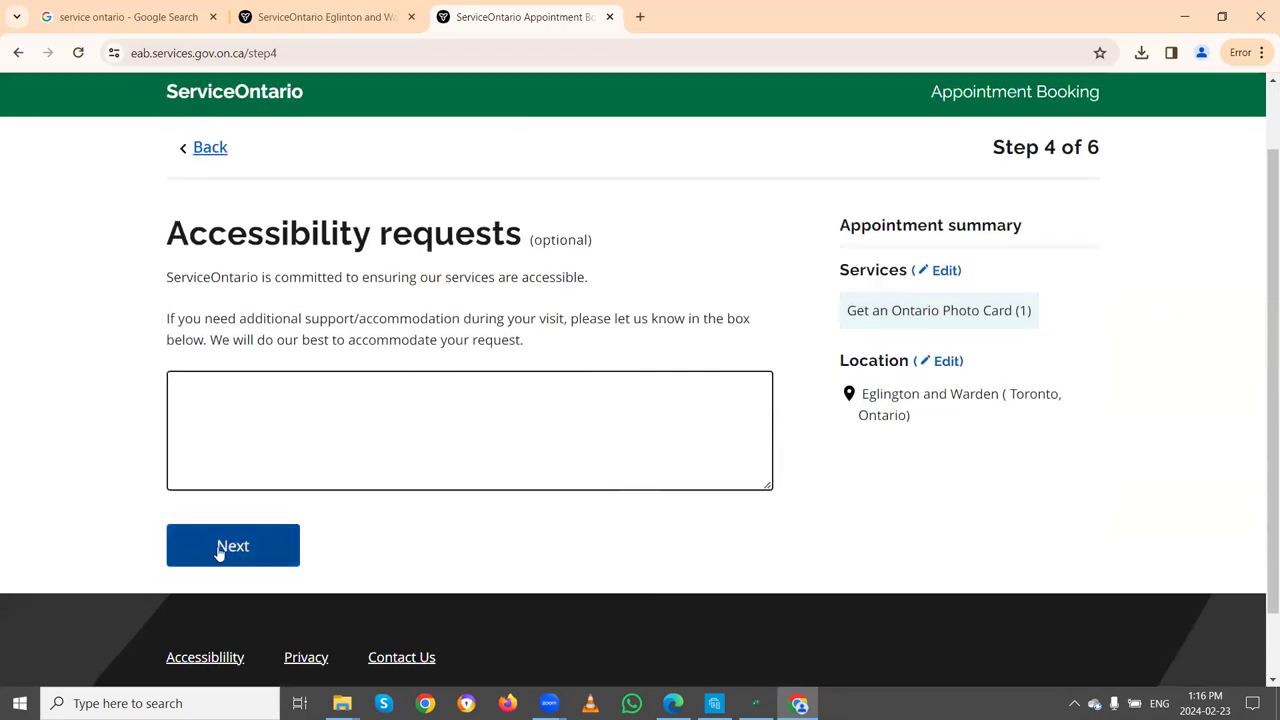
{"action": "scroll", "coordinate": [641, 430], "scroll_direction": "down", "scroll_amount": 2}
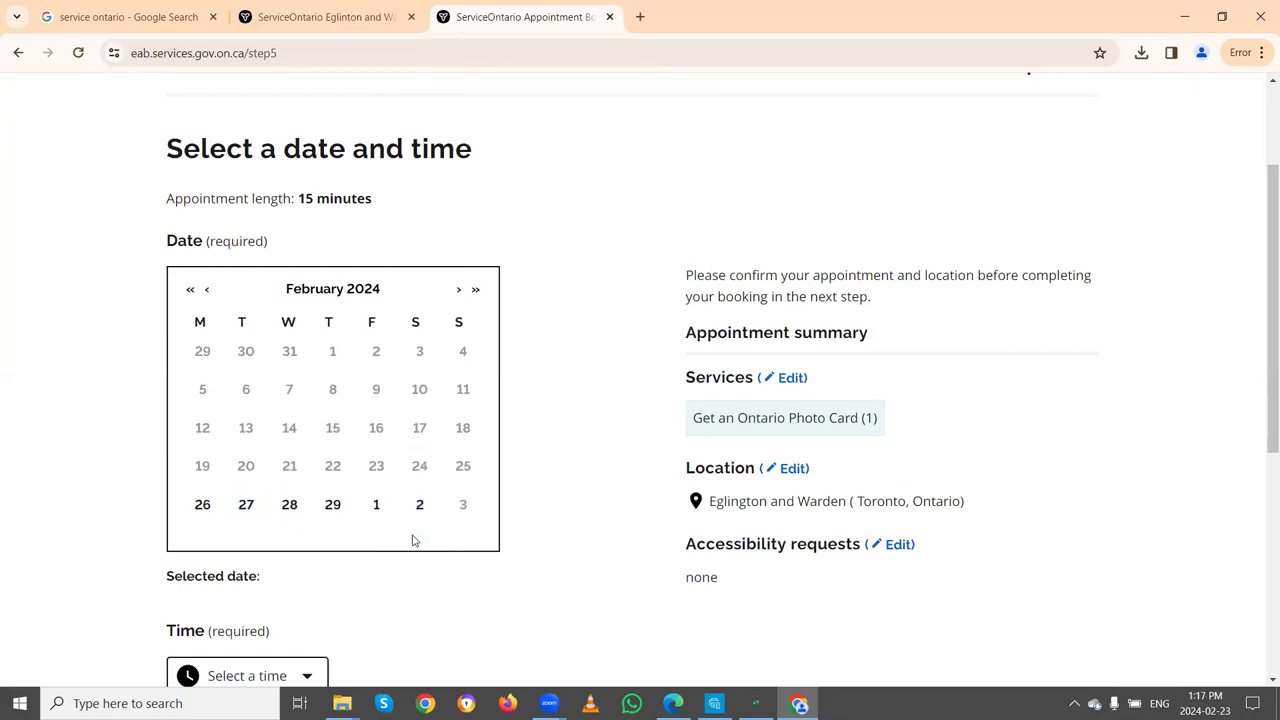
Pick Monday, February 26 at 11:35 am for the appointment.
{"action": "scroll", "coordinate": [563, 551], "scroll_direction": "down", "scroll_amount": 1}
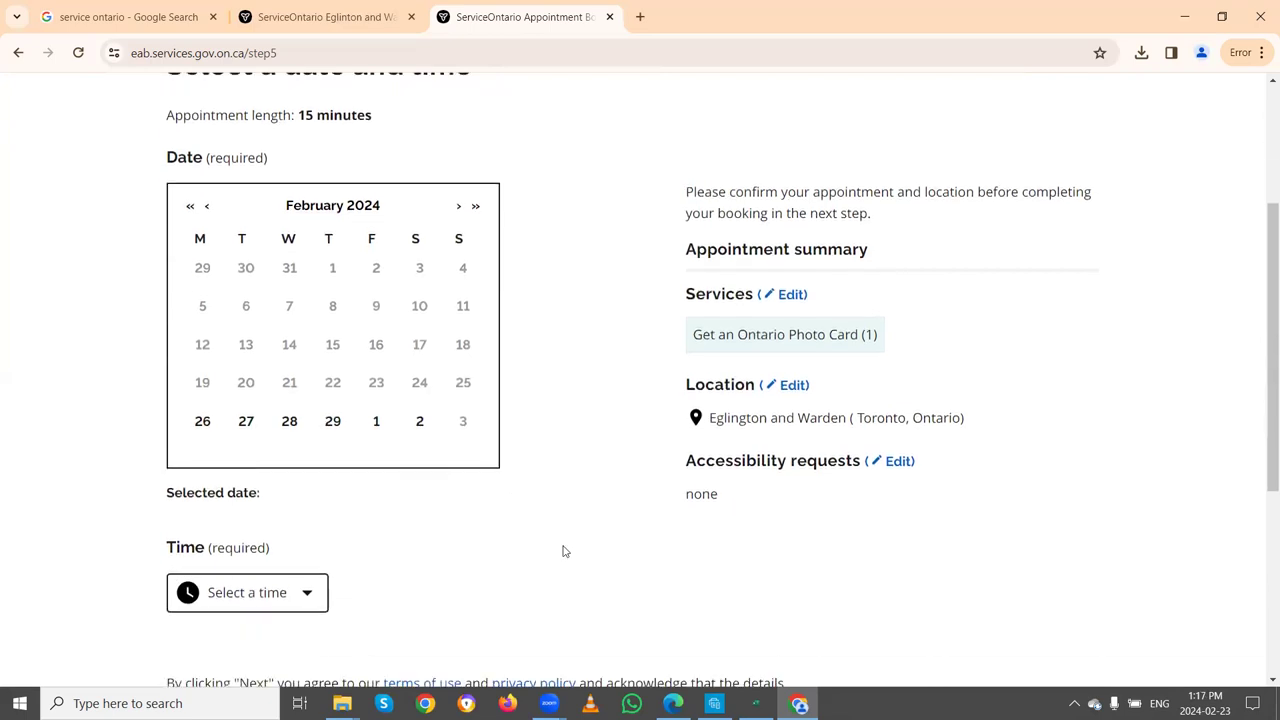
{"action": "left_click", "coordinate": [202, 422]}
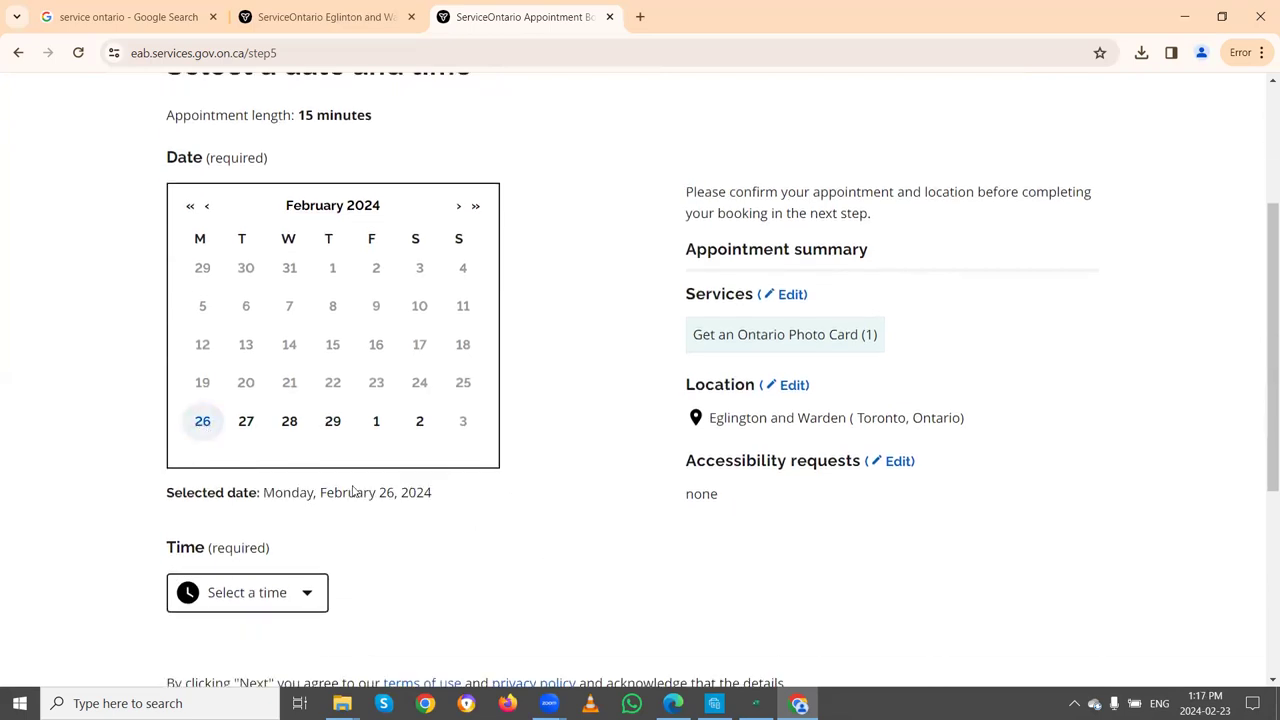
{"action": "scroll", "coordinate": [331, 580], "scroll_direction": "down", "scroll_amount": 1}
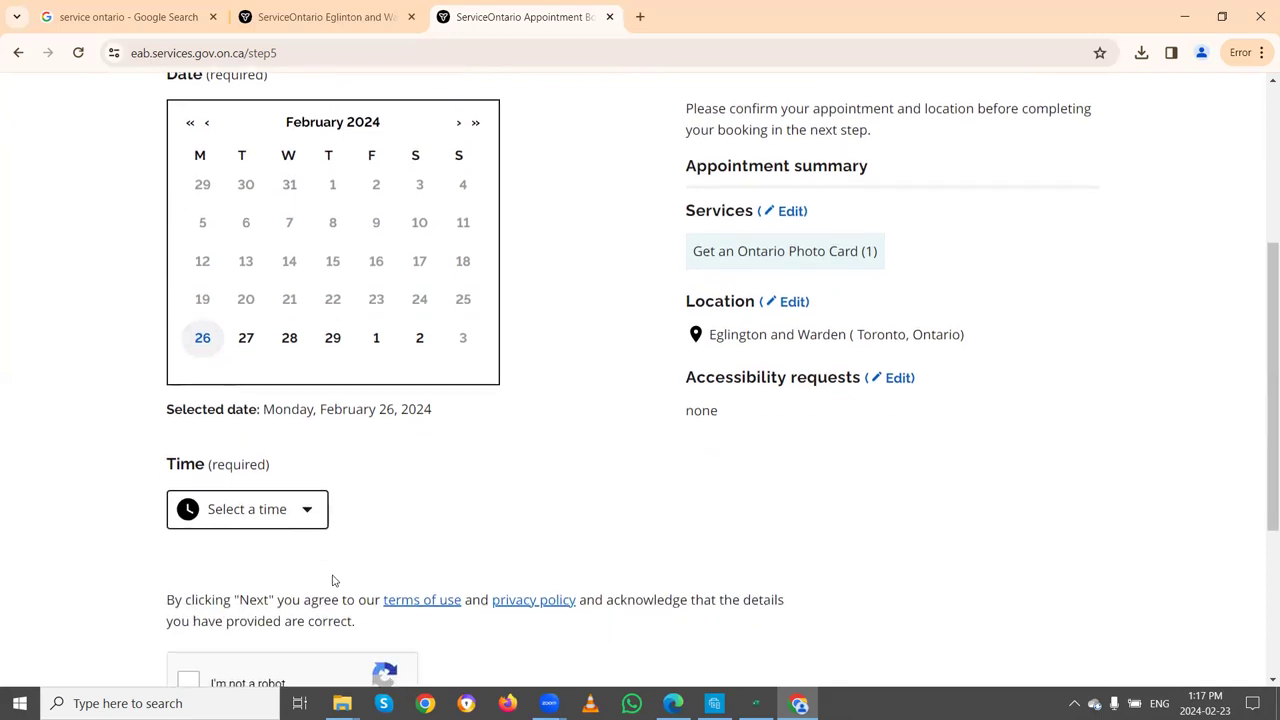
{"action": "left_click", "coordinate": [308, 512]}
{"action": "scroll", "coordinate": [270, 440], "scroll_direction": "down", "scroll_amount": 1}
{"action": "scroll", "coordinate": [277, 272], "scroll_direction": "up", "scroll_amount": 1}
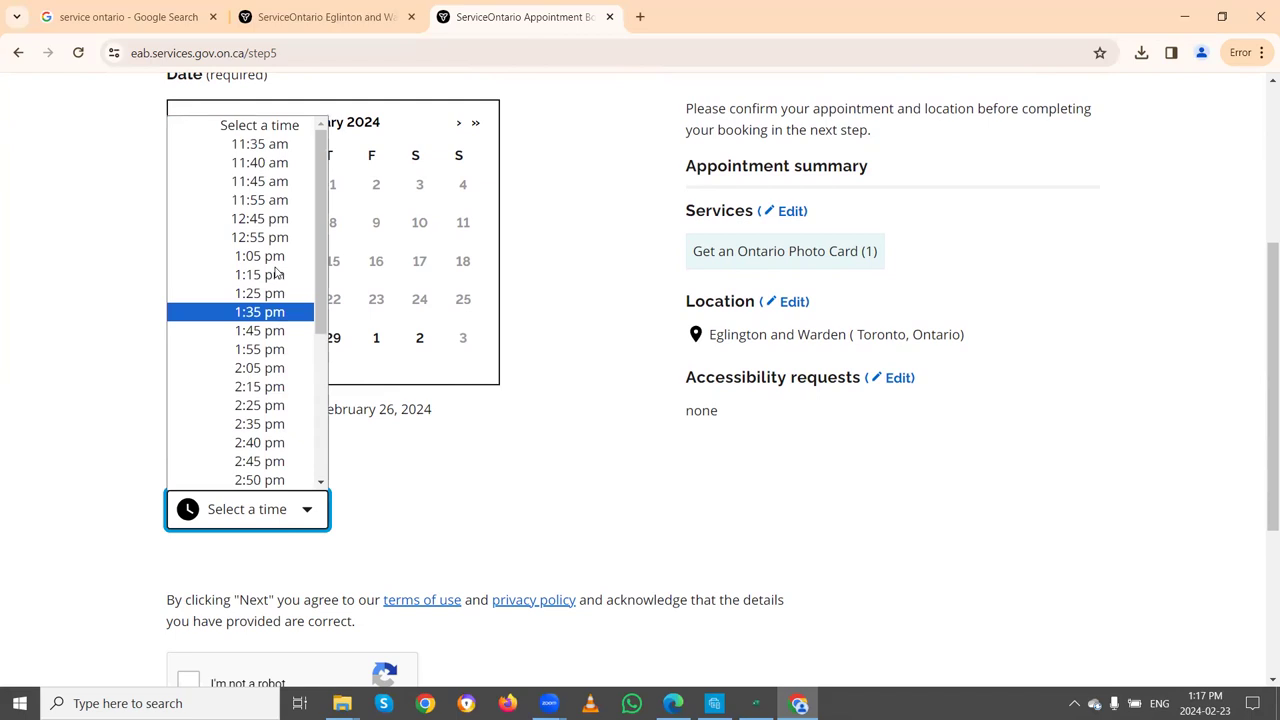
{"action": "left_click", "coordinate": [410, 472]}
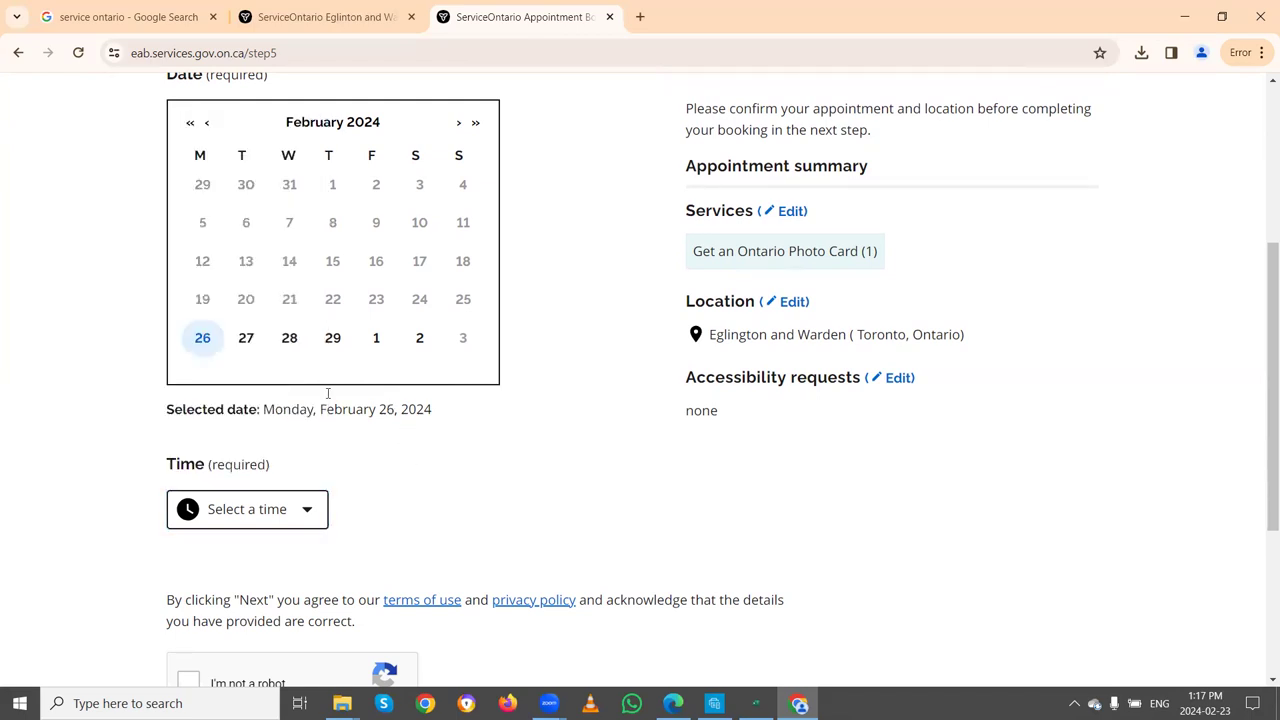
{"action": "left_click", "coordinate": [303, 511]}
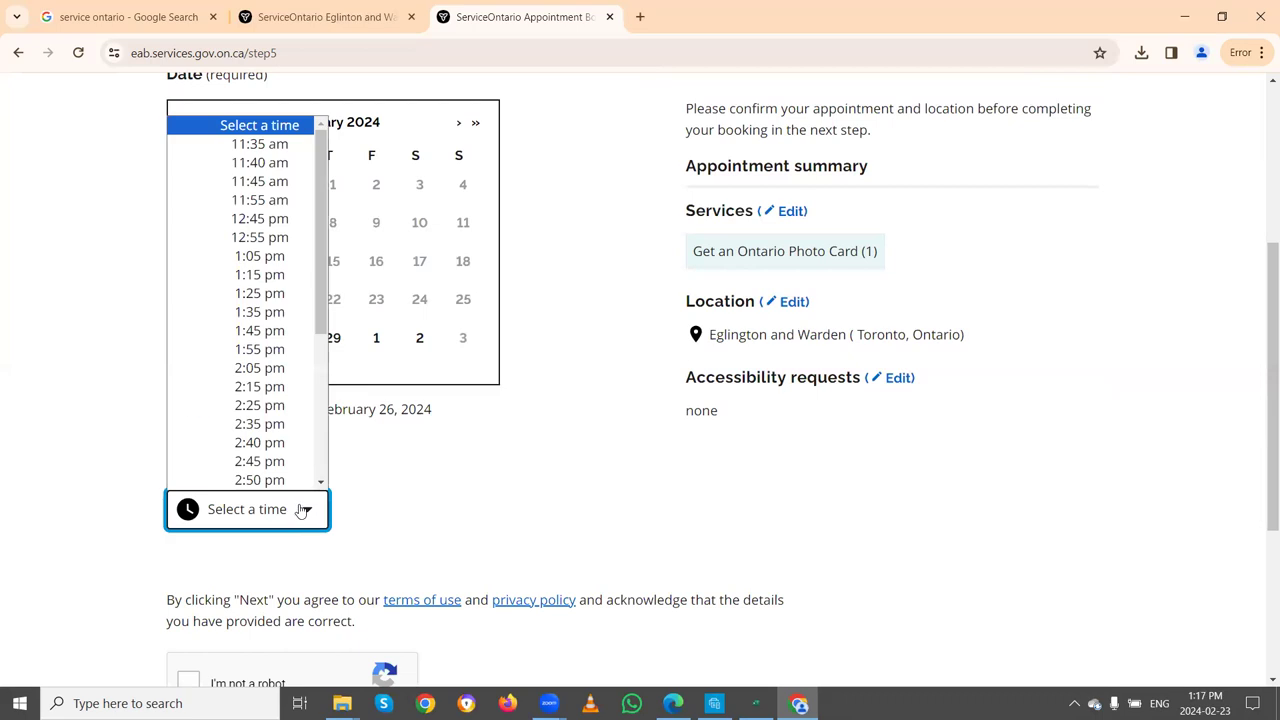
{"action": "left_click", "coordinate": [250, 145]}
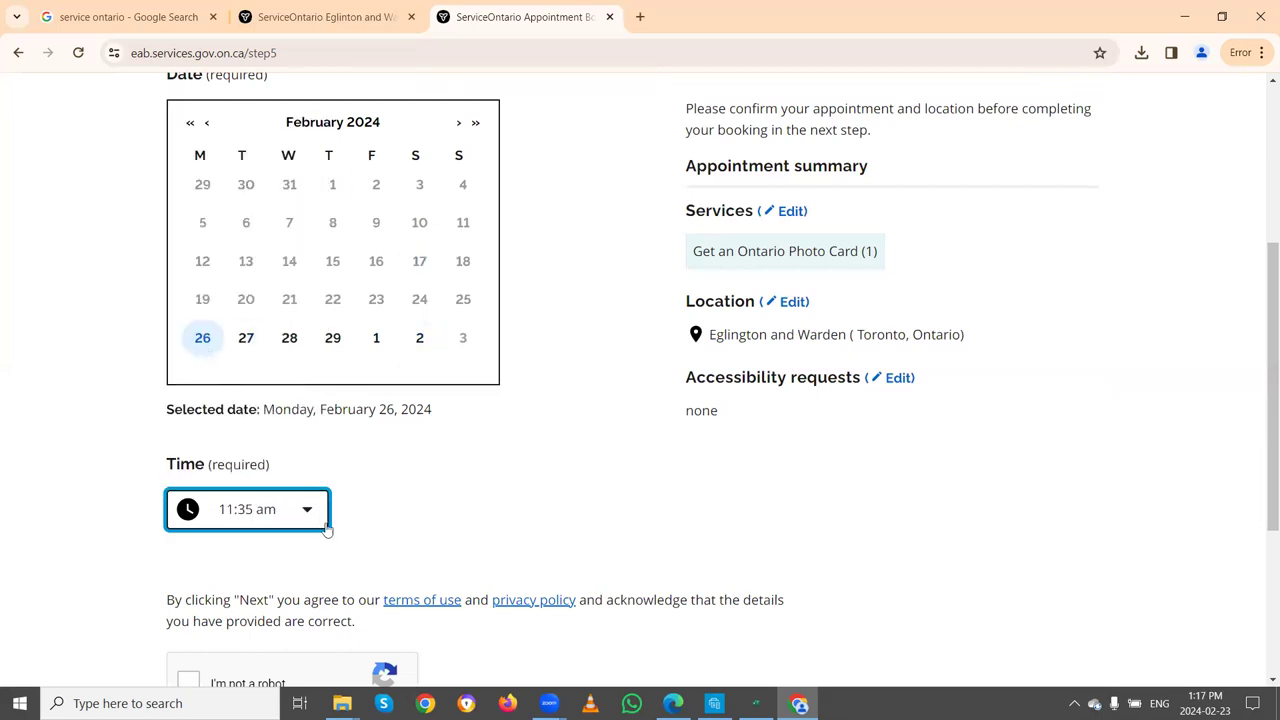
Tick 'I'm not a robot' and proceed to the Step 6 contact form.
{"action": "scroll", "coordinate": [412, 486], "scroll_direction": "down", "scroll_amount": 2}
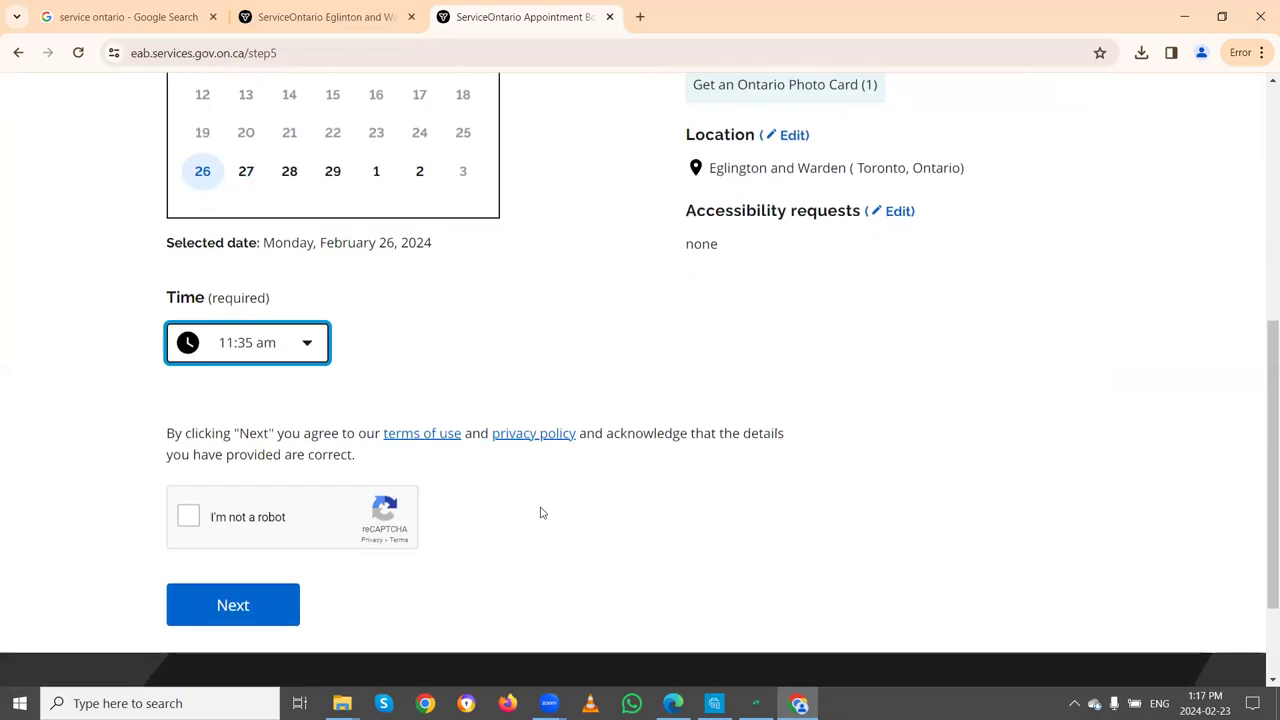
{"action": "left_click", "coordinate": [188, 521]}
{"action": "left_click", "coordinate": [246, 608]}
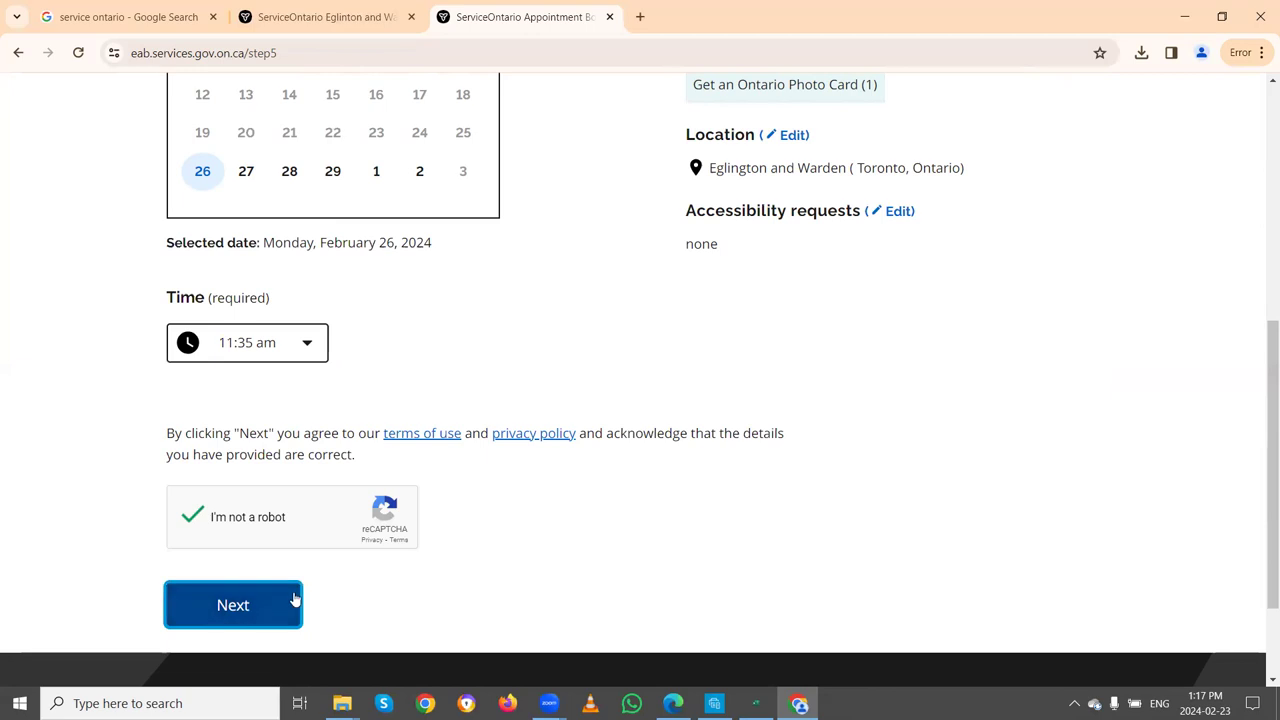
{"action": "scroll", "coordinate": [727, 463], "scroll_direction": "down", "scroll_amount": 5}
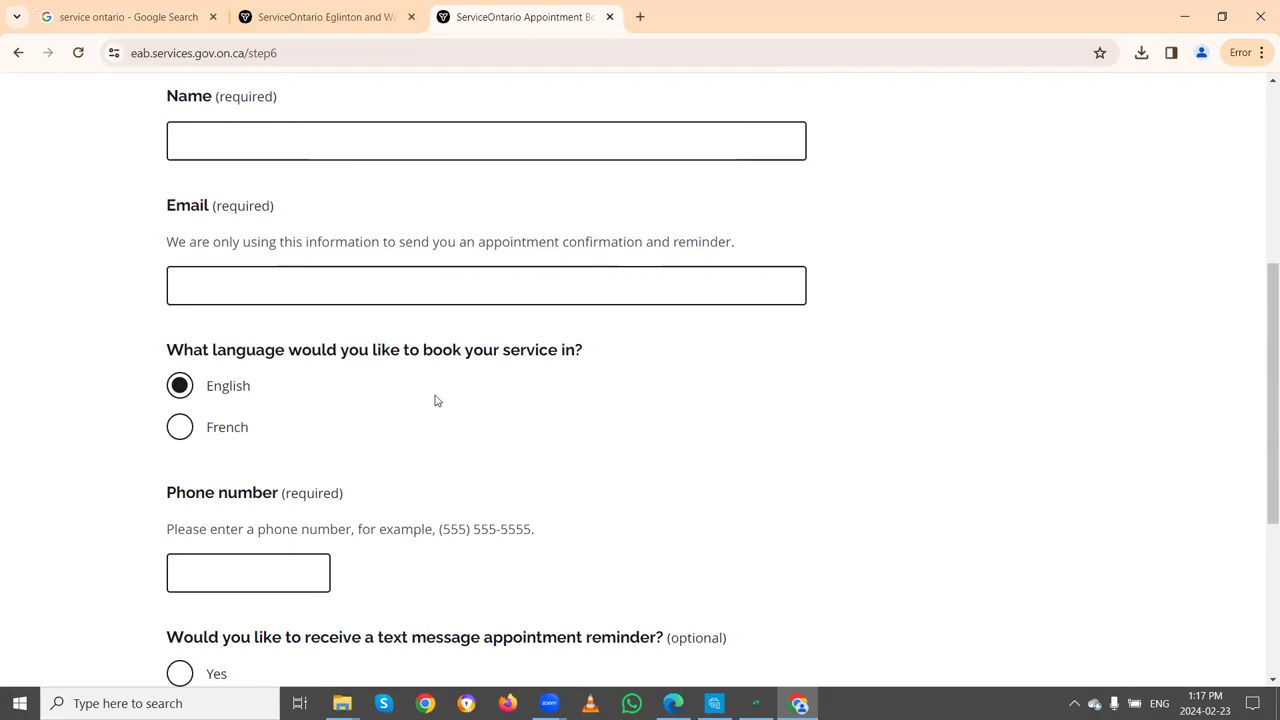
{"action": "scroll", "coordinate": [435, 400], "scroll_direction": "down", "scroll_amount": 2}
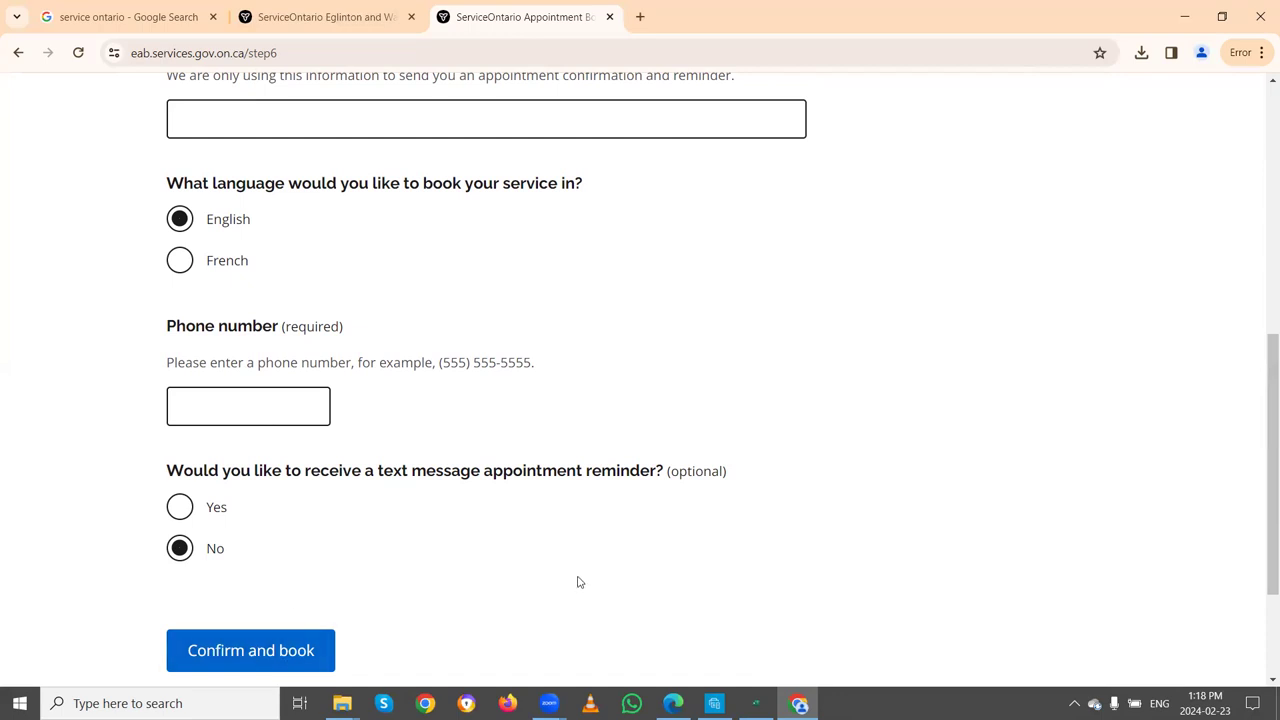
{"action": "scroll", "coordinate": [580, 372], "scroll_direction": "up", "scroll_amount": 2}
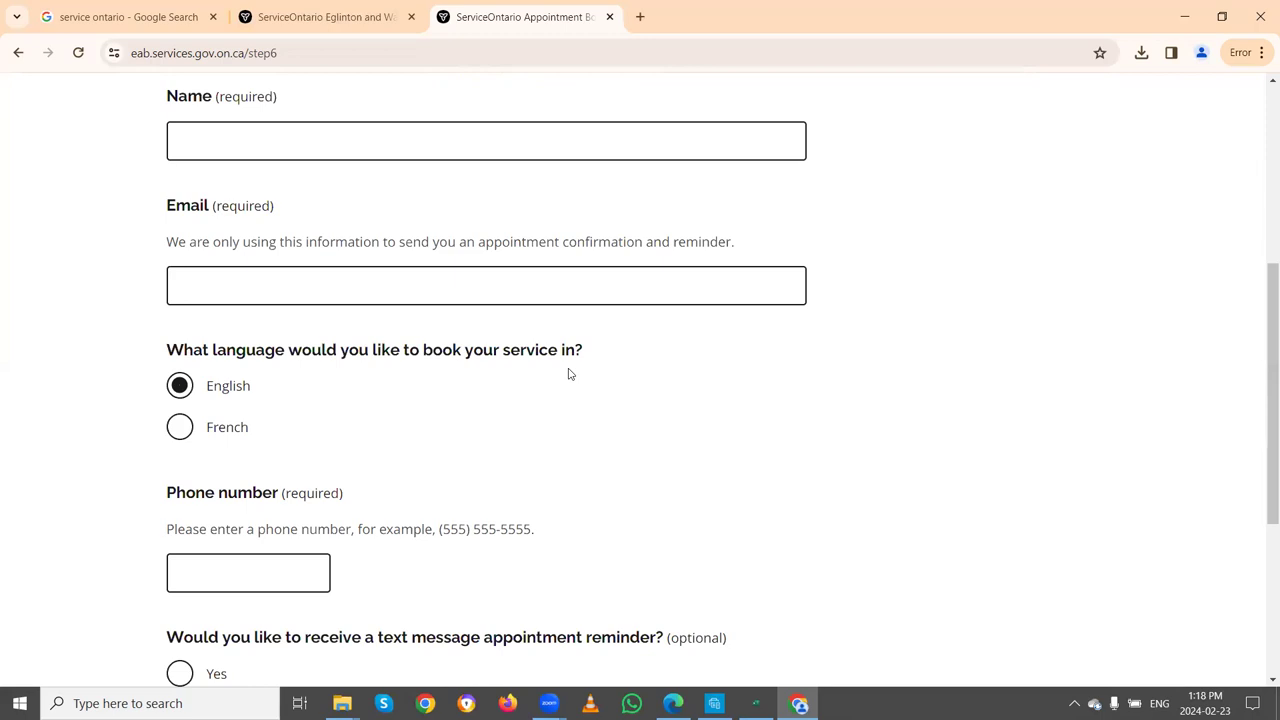
{"action": "scroll", "coordinate": [570, 374], "scroll_direction": "up", "scroll_amount": 1}
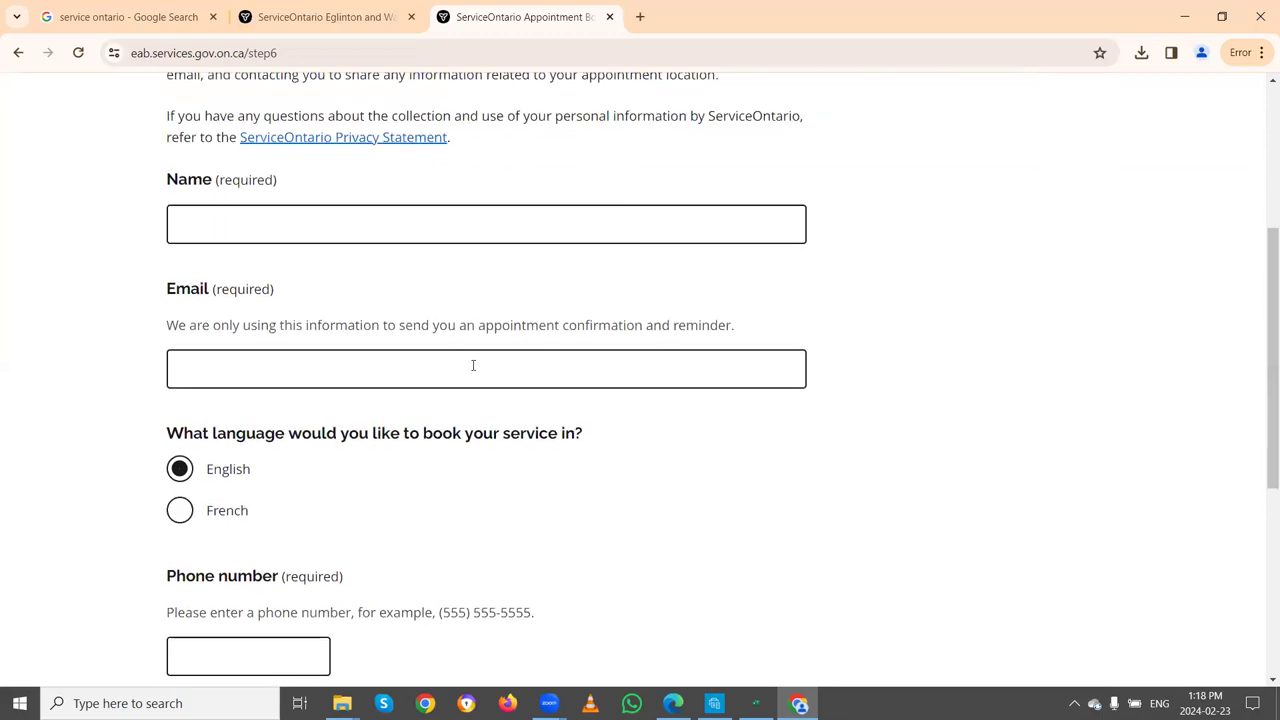
{"action": "scroll", "coordinate": [528, 420], "scroll_direction": "down", "scroll_amount": 4}
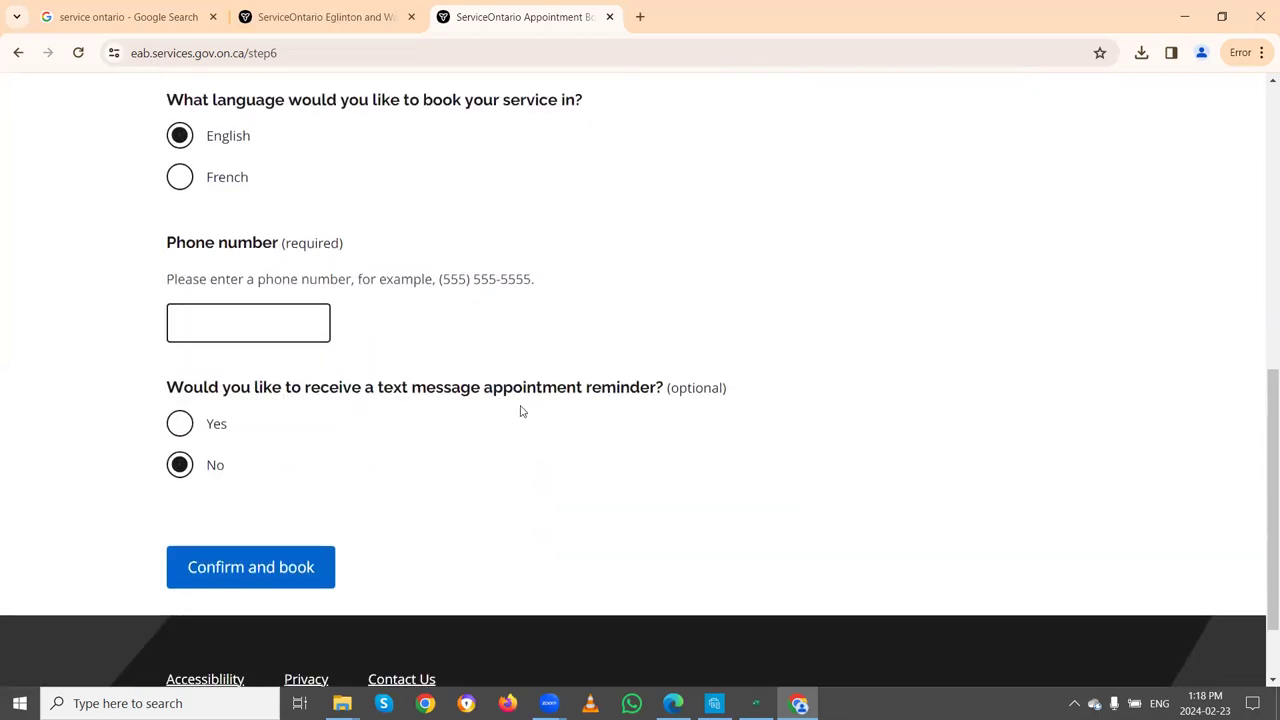
{"action": "scroll", "coordinate": [512, 392], "scroll_direction": "up", "scroll_amount": 10}
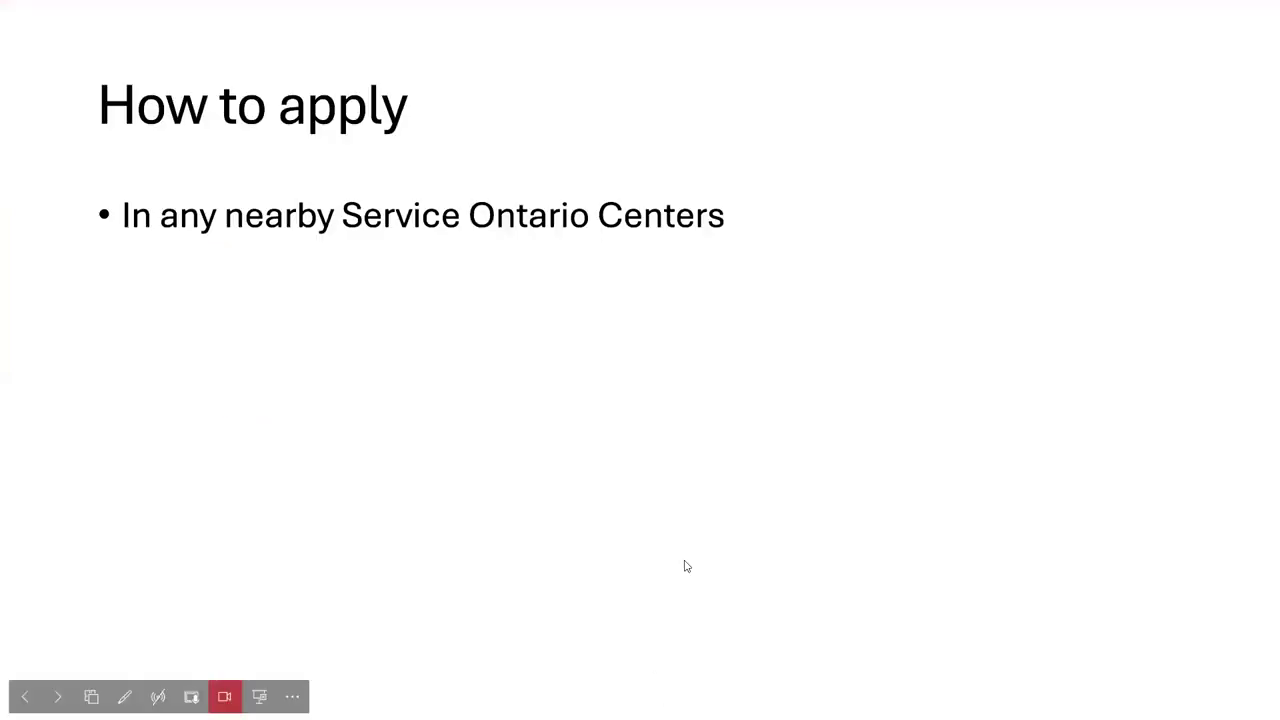
Advance the PowerPoint slideshow to the Required Documents slide (original ID, marriage certificate, proof of address).
{"action": "left_click", "coordinate": [774, 376]}
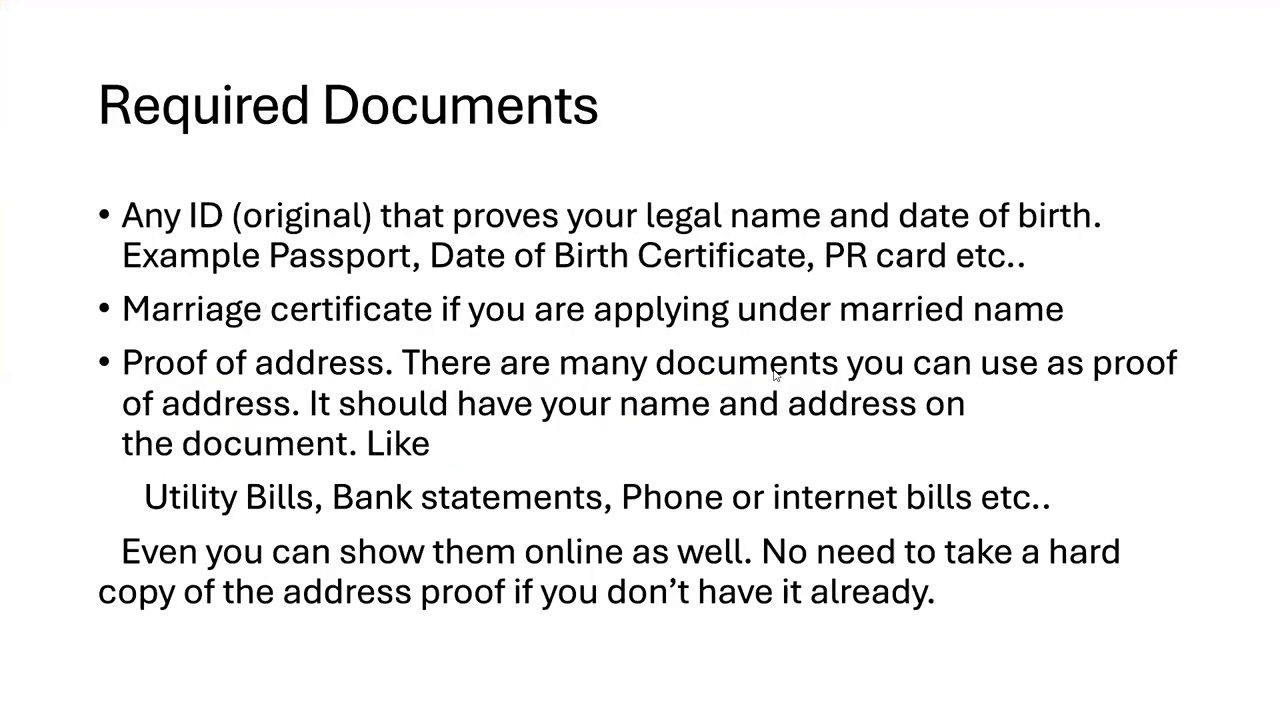